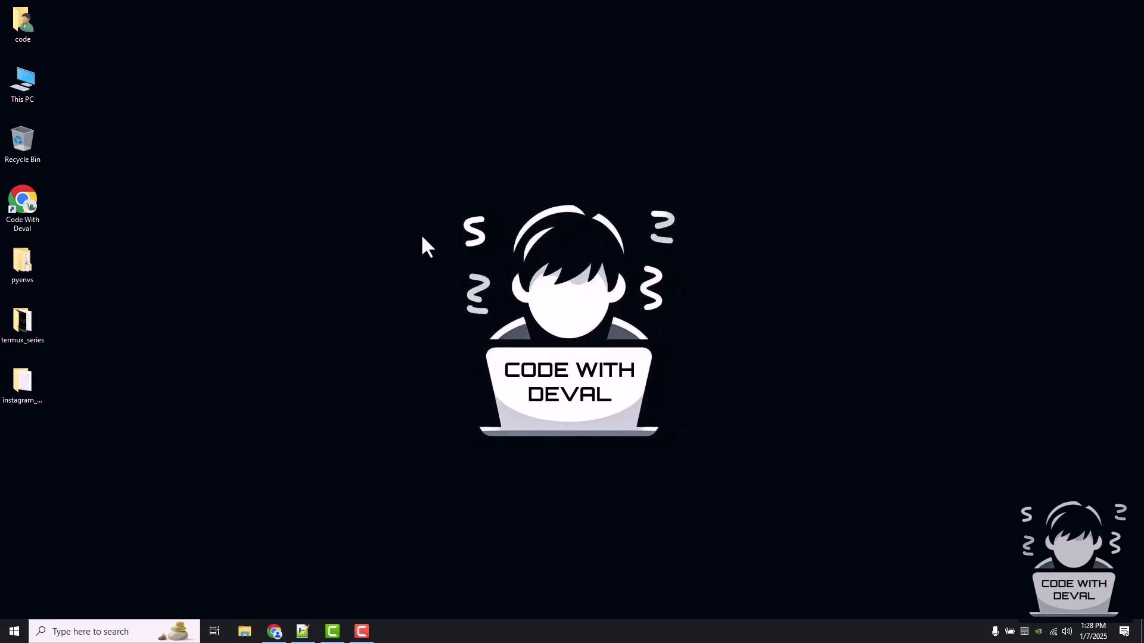
In Chrome, go from the Instagram Platform docs to the Instagram API with Facebook Login page.
click(283, 630)
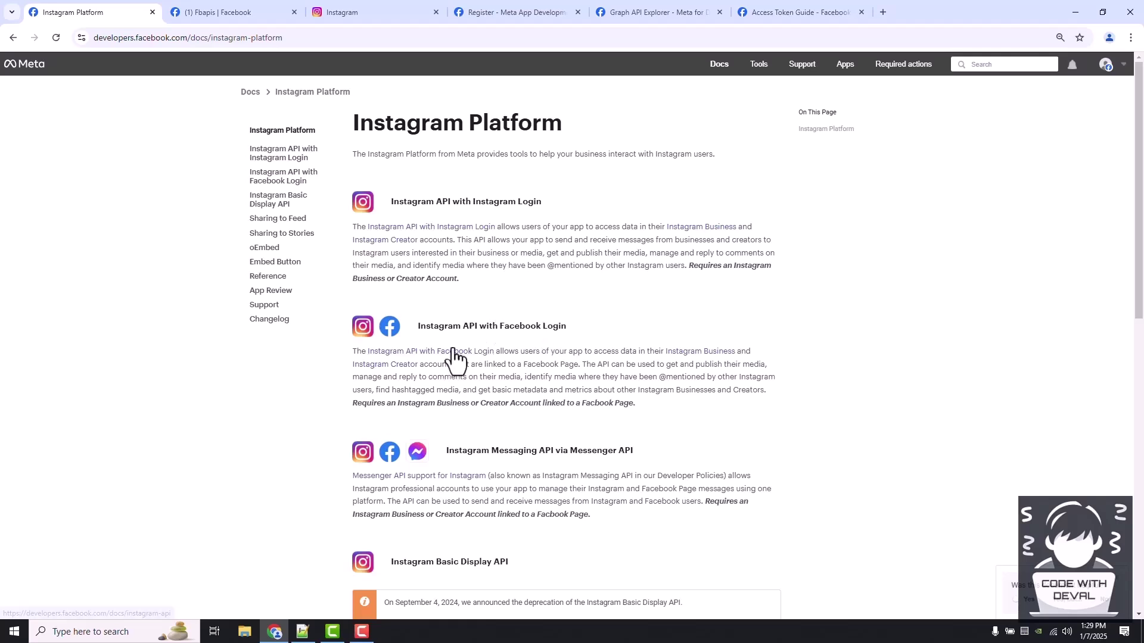
click(496, 348)
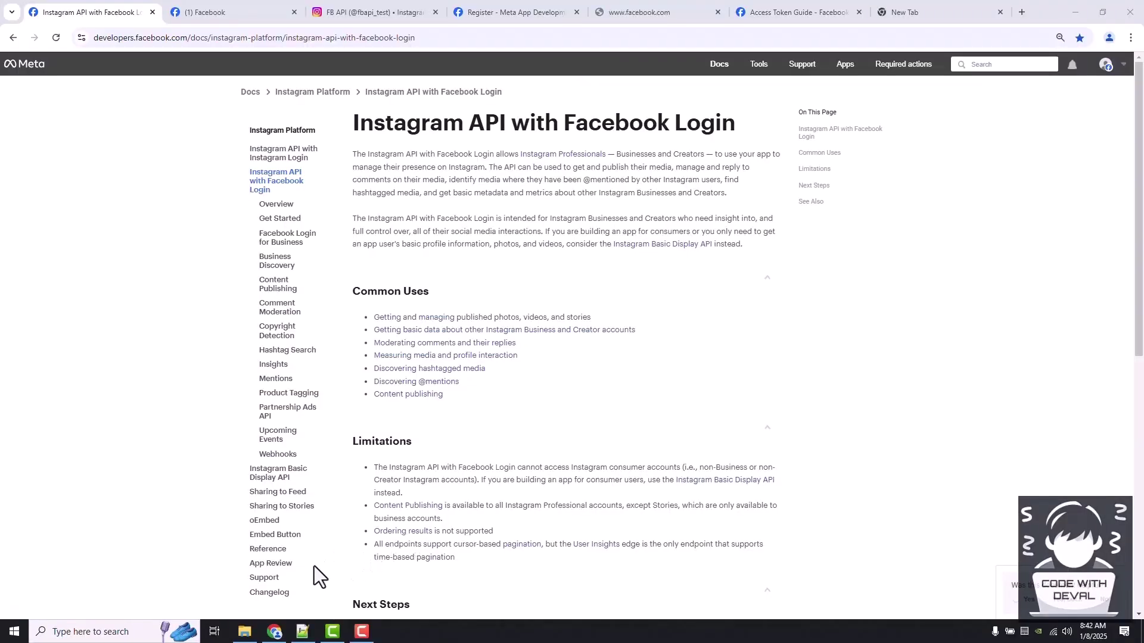
Unindent line 1 of InstagramAPI.txt so 'Create Facebook Account > Create Facebook Page' starts at the margin.
click(303, 630)
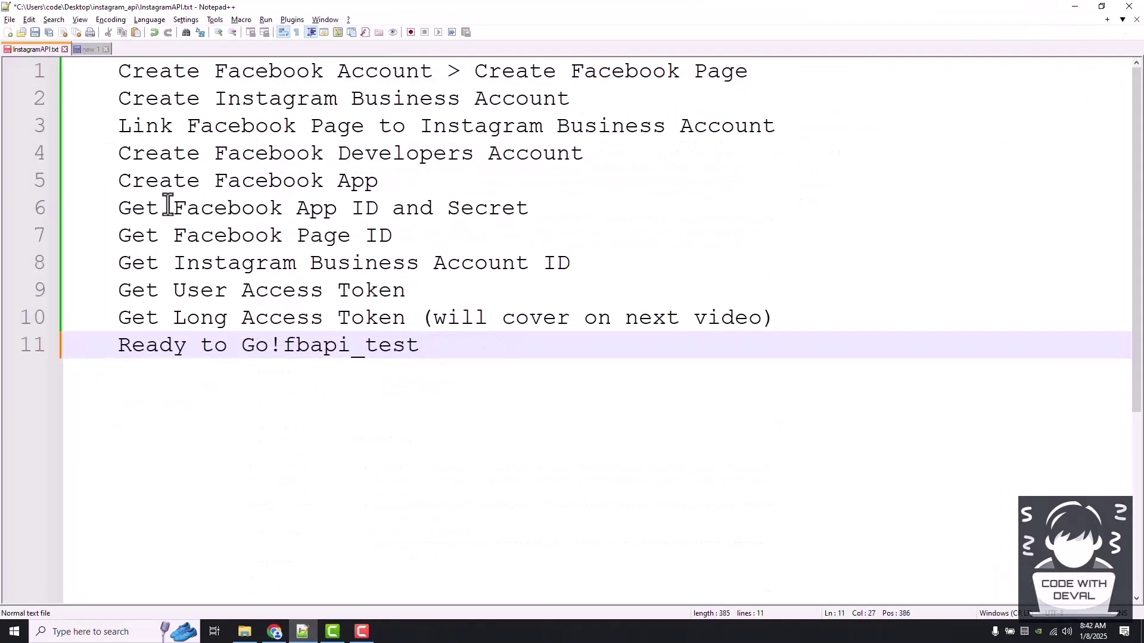
click(112, 78)
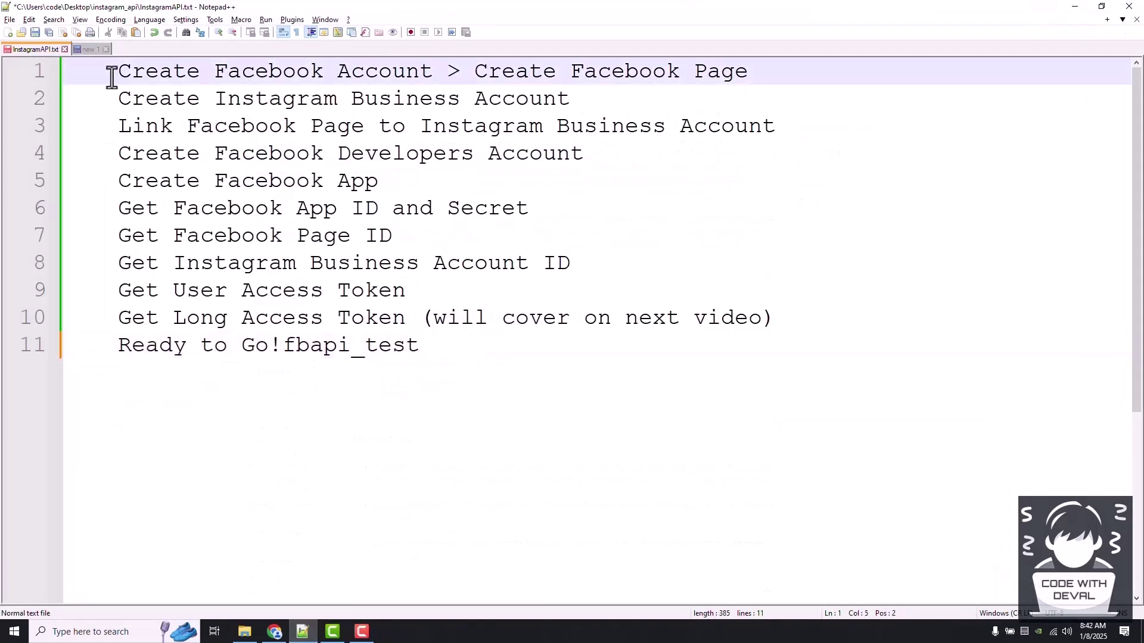
double_click(256, 71)
double_click(359, 71)
double_click(611, 65)
double_click(721, 70)
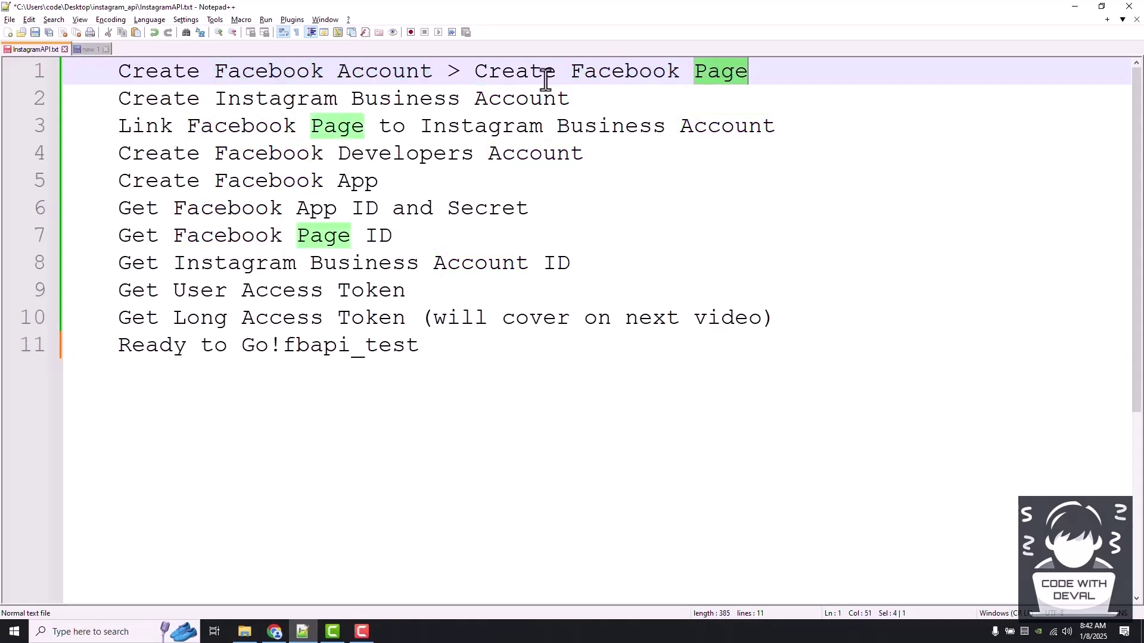
click(110, 74)
key(BackSpace)
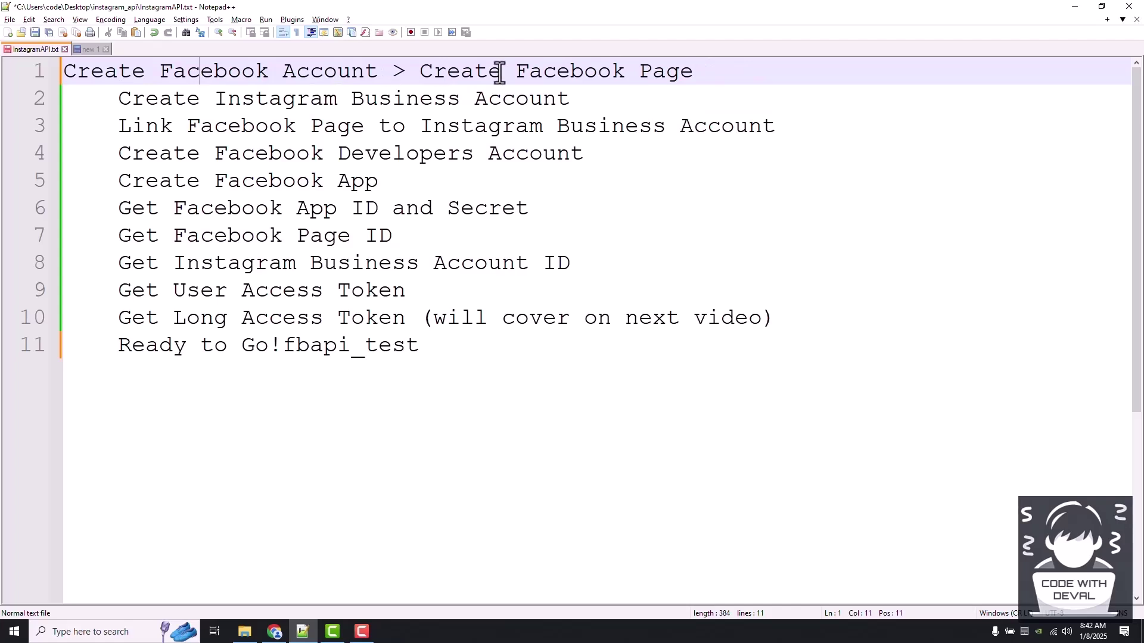
double_click(566, 74)
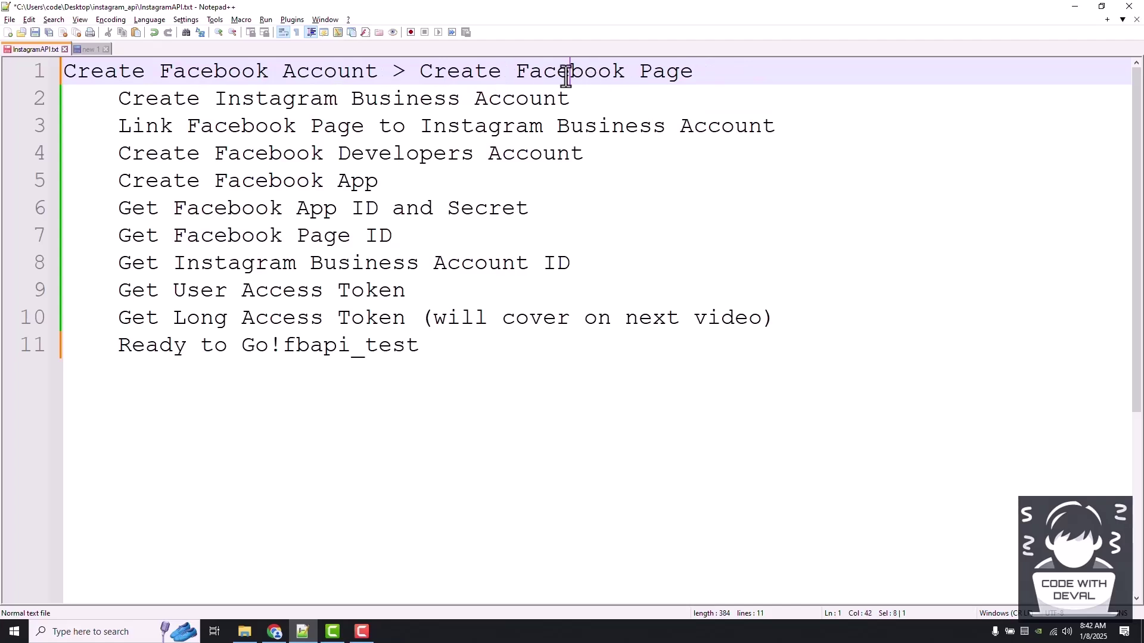
double_click(644, 72)
click(703, 75)
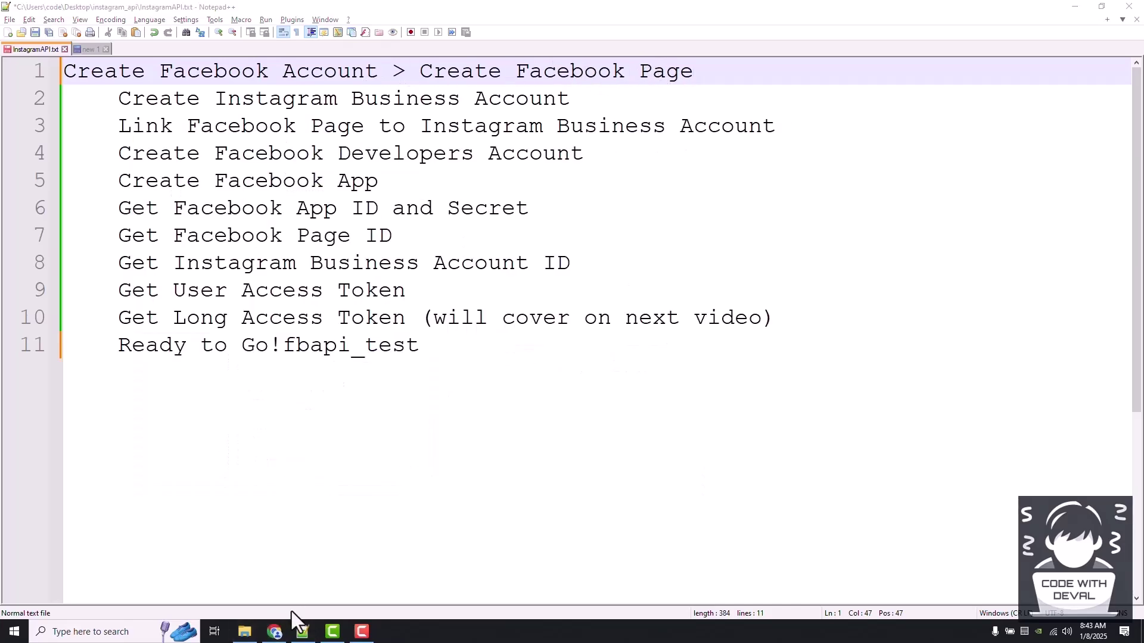
Show the '(1) Facebook' tab with the Fbapis Page in Manage Page view.
click(274, 629)
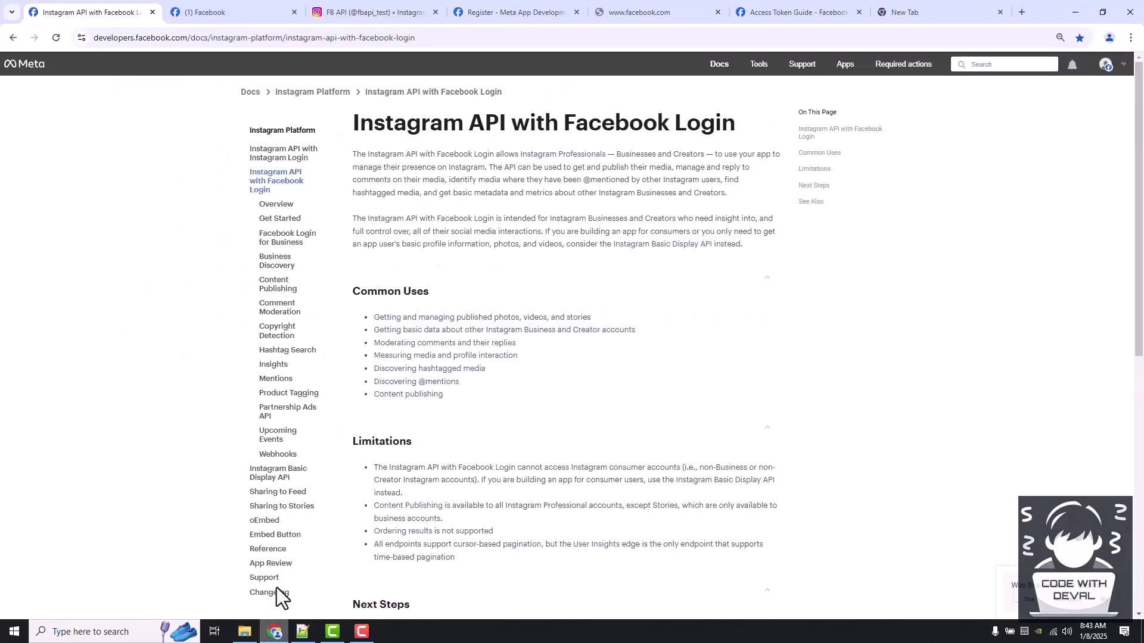
click(191, 17)
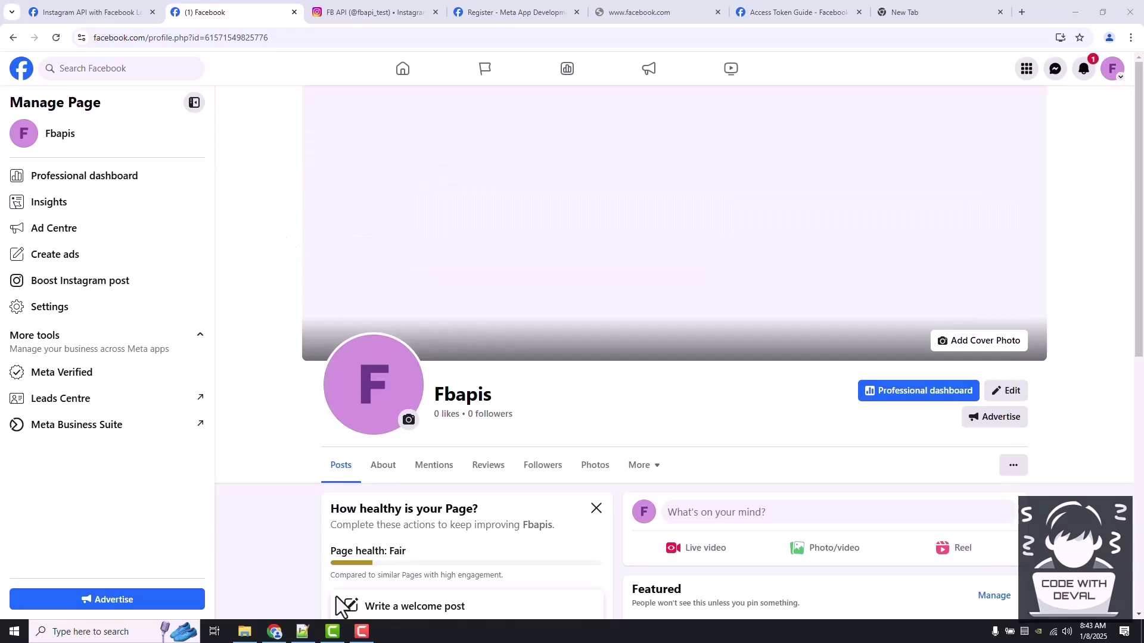
Remove the leading indent from checklist line 2, then view the Instagram business profile.
click(302, 631)
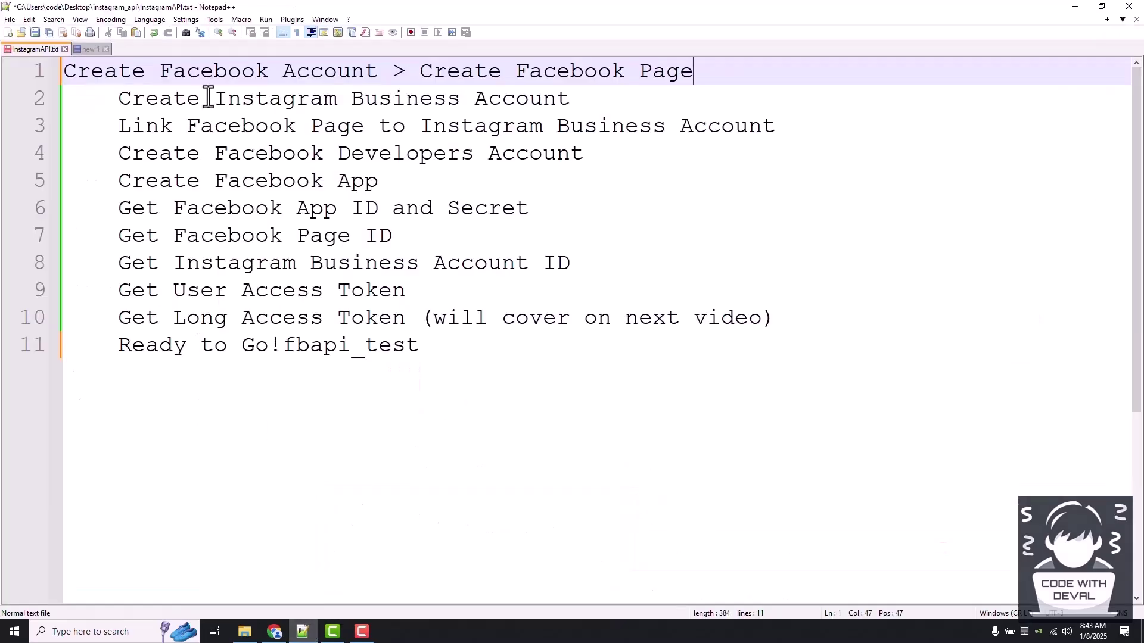
click(117, 98)
key(BackSpace)
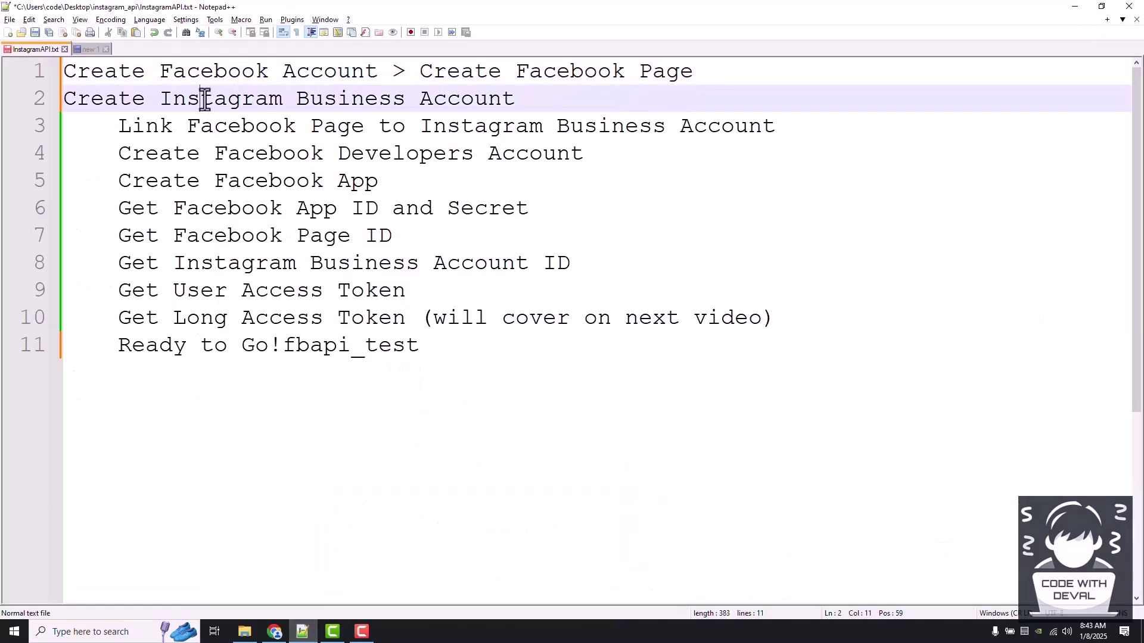
double_click(205, 99)
double_click(392, 95)
click(547, 100)
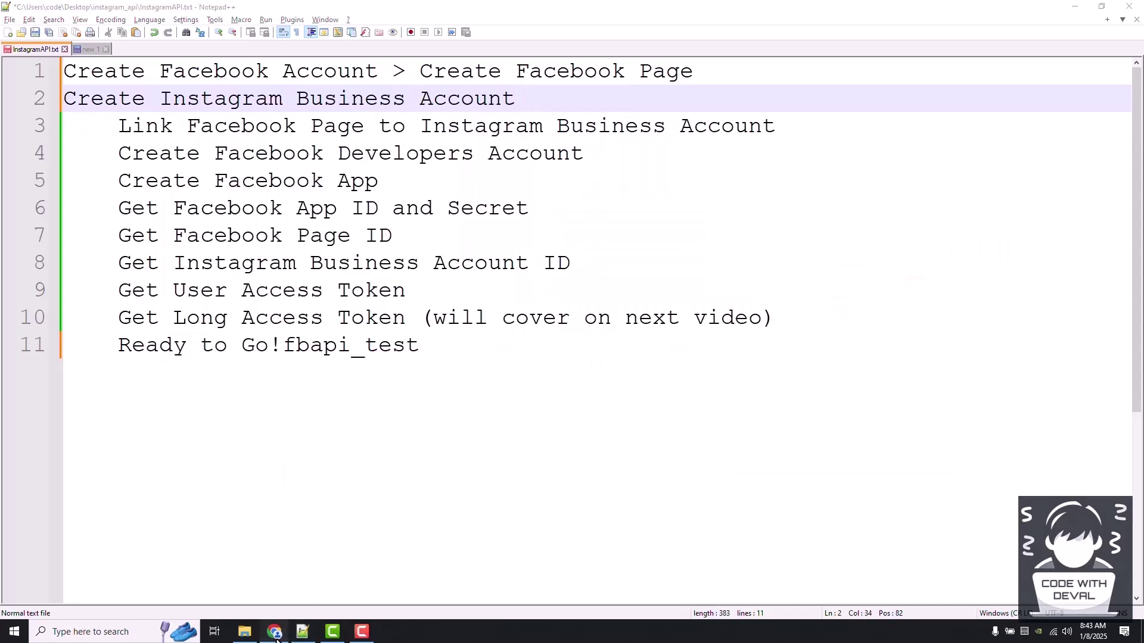
click(274, 631)
click(365, 14)
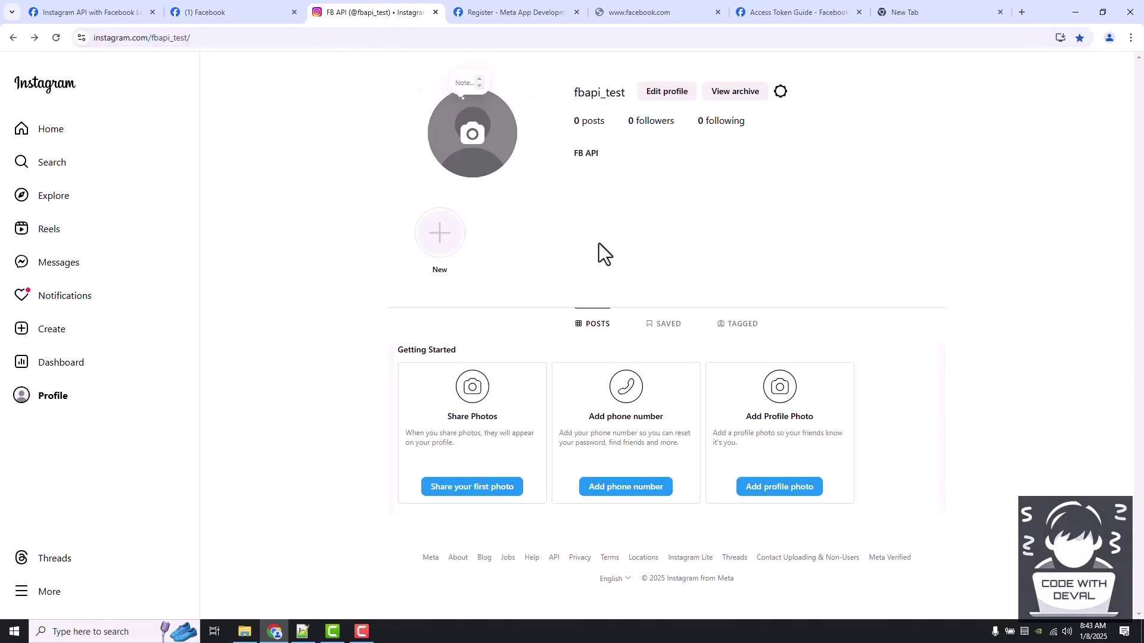
Remove the leading indent from checklist line 3, which starts with 'Link'.
click(302, 631)
double_click(274, 134)
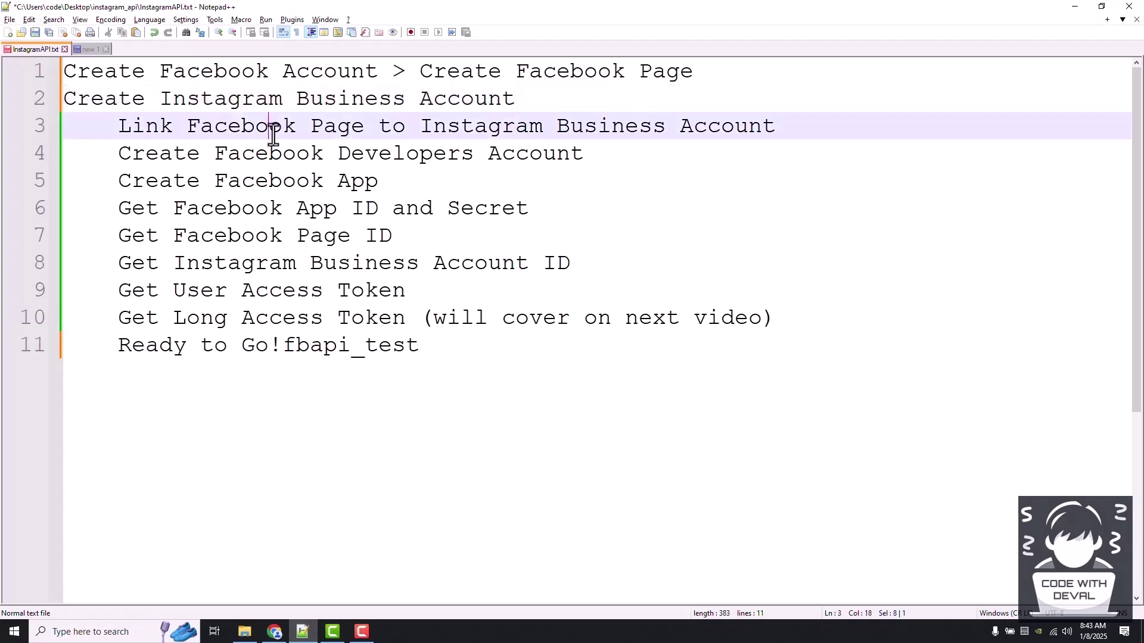
click(490, 132)
click(118, 130)
key(BackSpace)
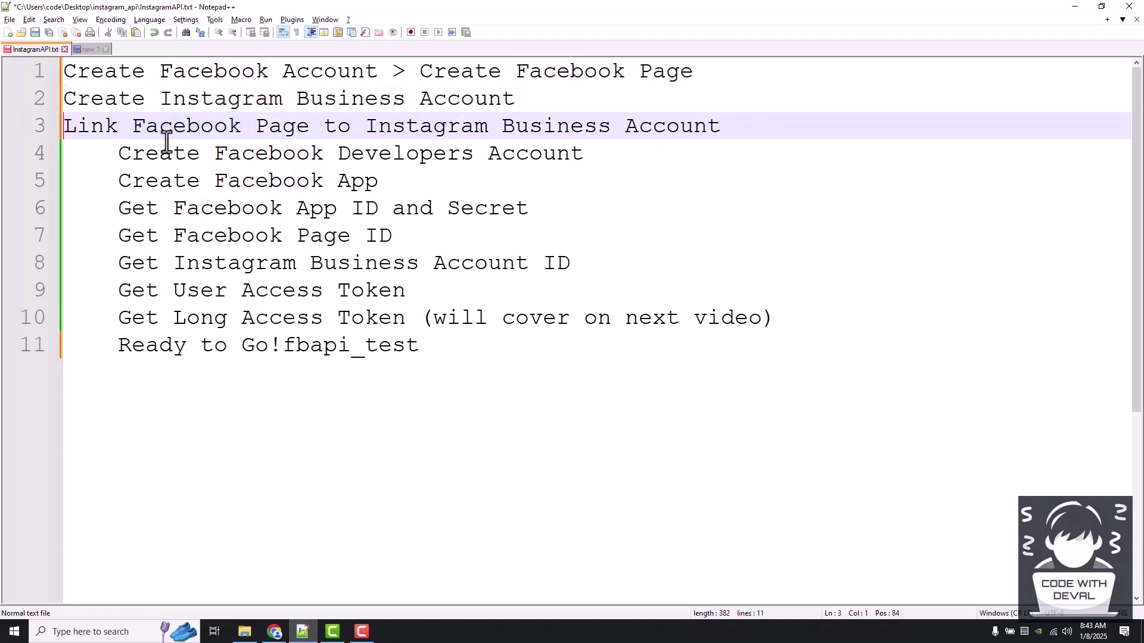
key(alt+Tab)
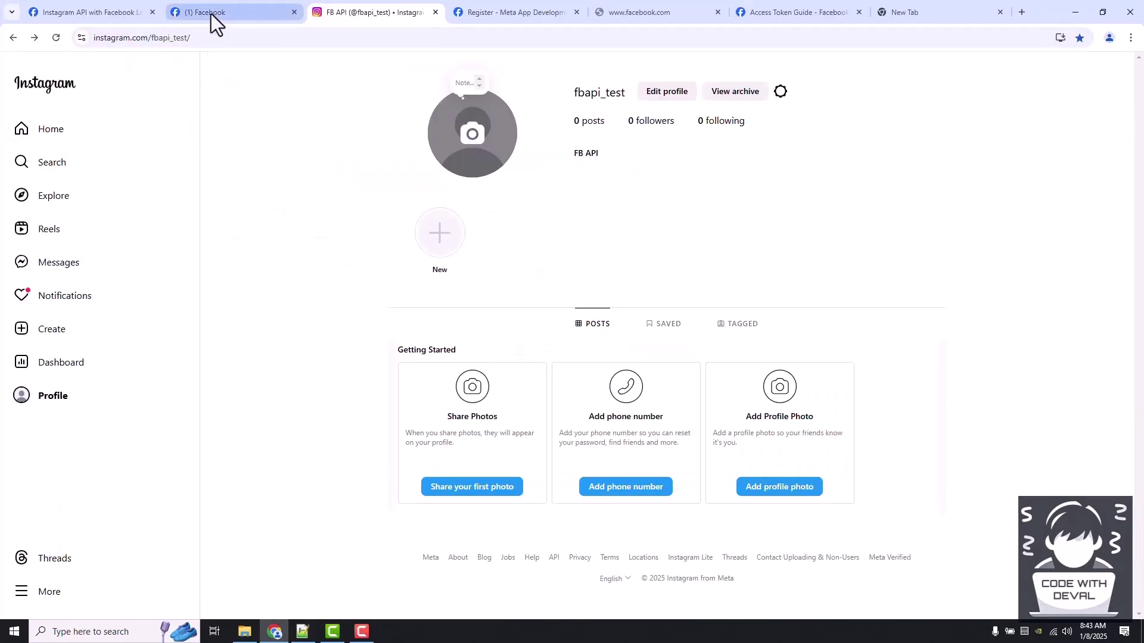
Open the Fbapis Page's Settings > Linked accounts, showing Instagram connected and WhatsApp not.
click(211, 13)
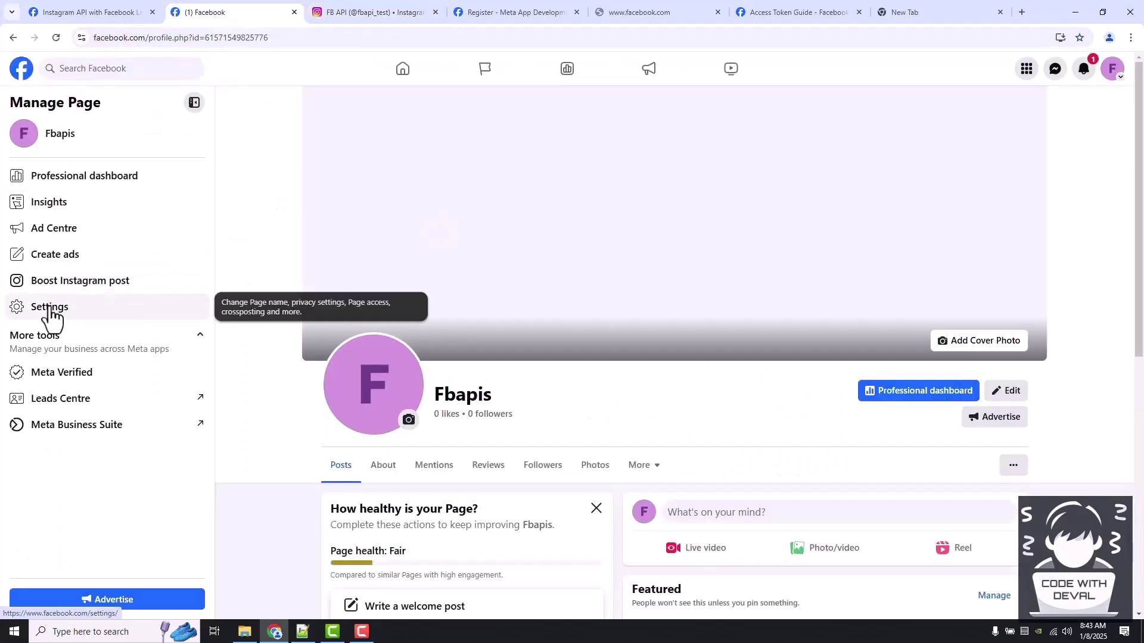
click(50, 308)
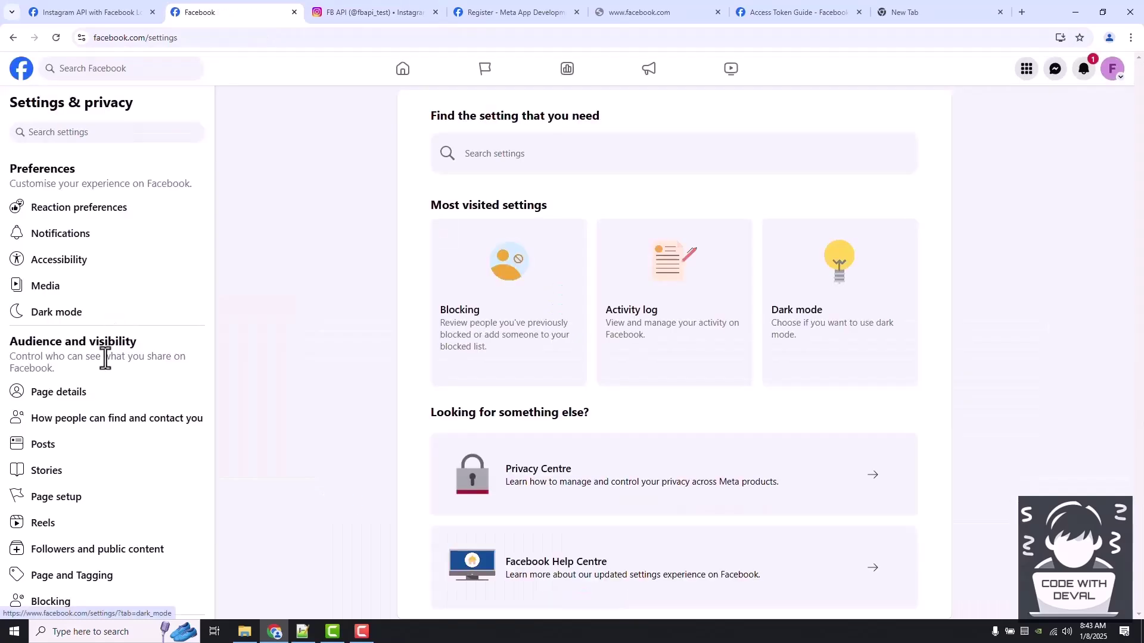
scroll(97, 411, down, 4)
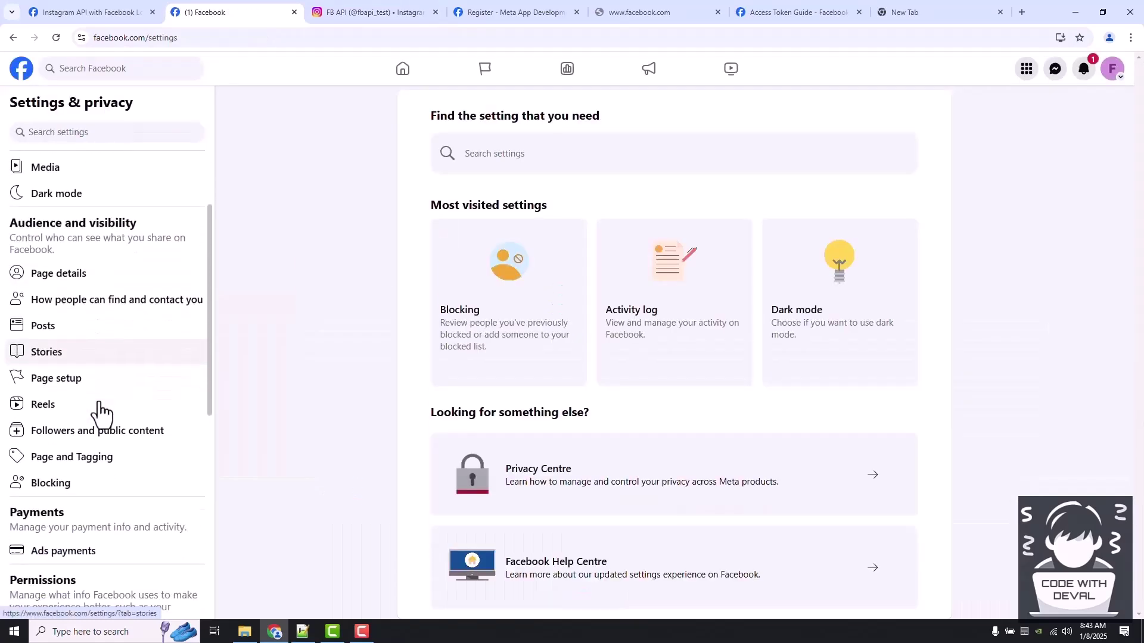
scroll(99, 411, down, 3)
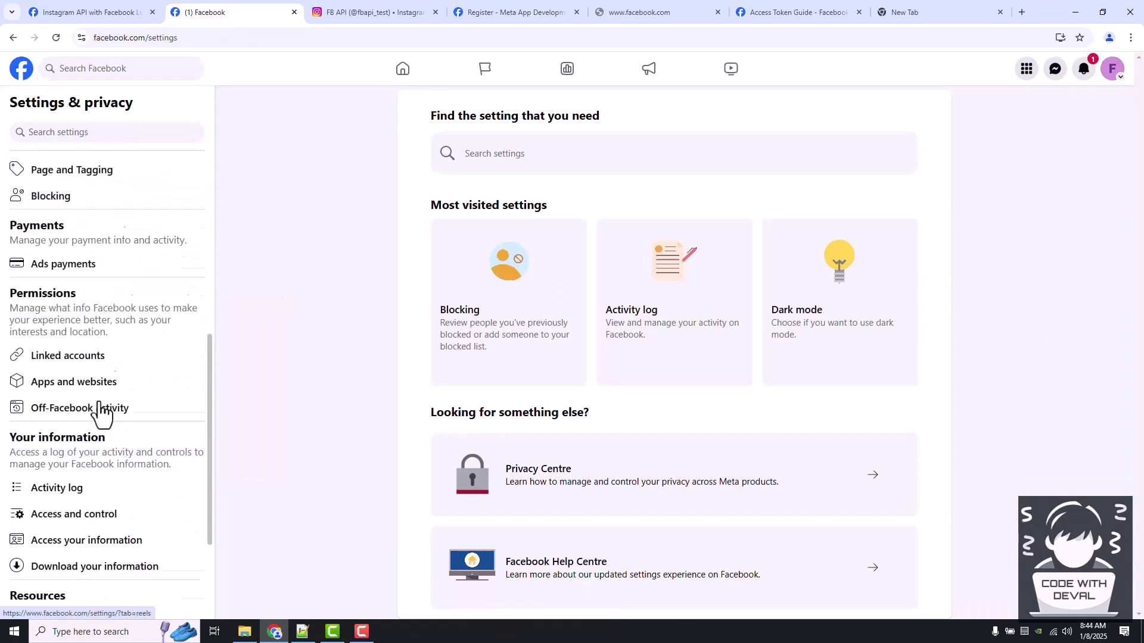
click(48, 351)
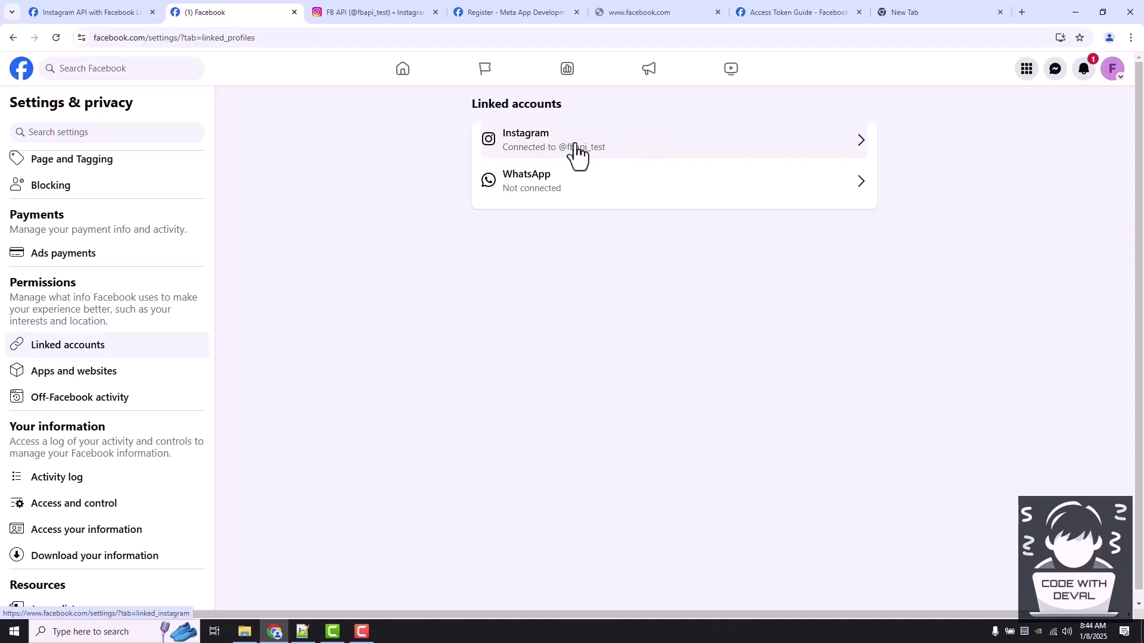
Remove the leading indent from checklist line 4 about Facebook Developers.
key(alt+Tab)
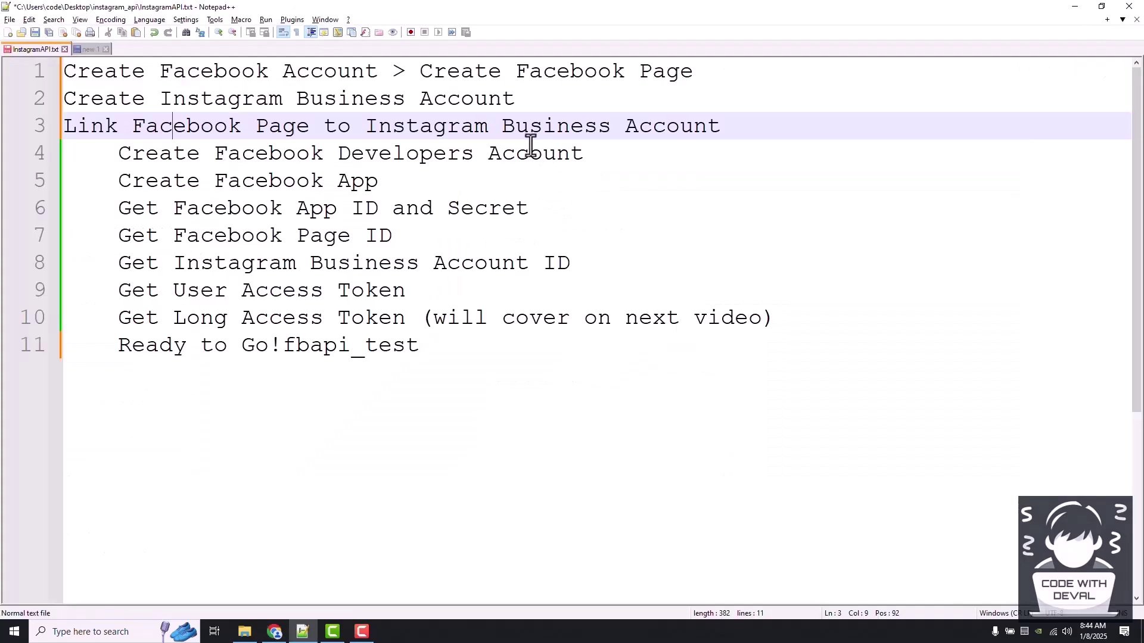
click(114, 153)
key(BackSpace)
double_click(238, 154)
double_click(368, 153)
Review the Register as a Meta Developer guide and reach the developers.facebook.com homepage.
key(alt+Tab)
click(498, 11)
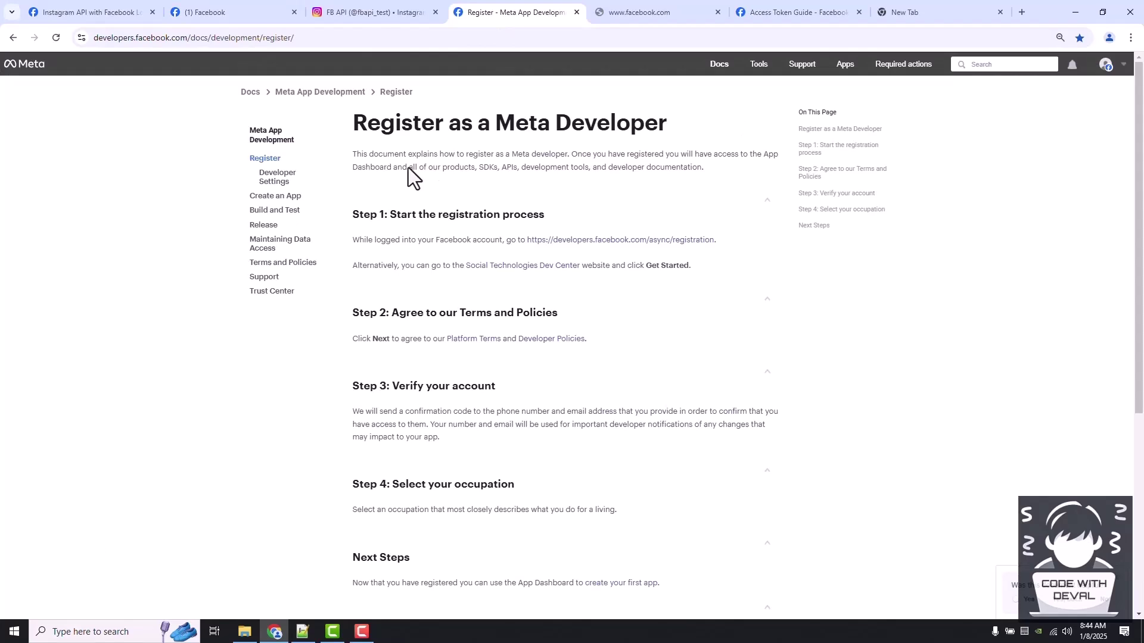
click(205, 37)
click(330, 43)
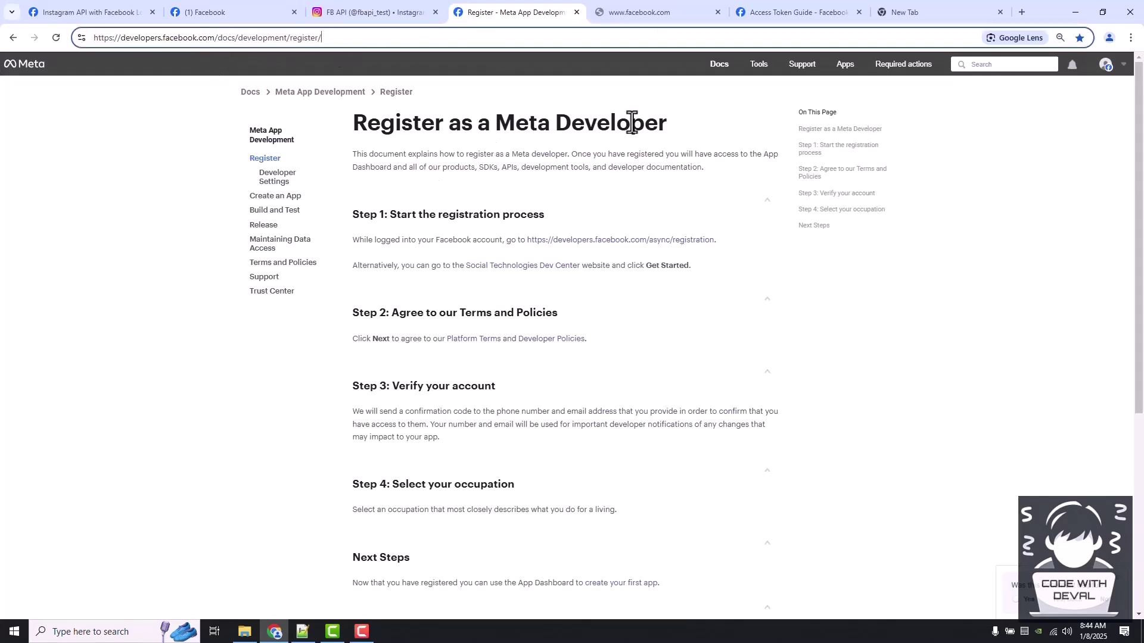
click(416, 221)
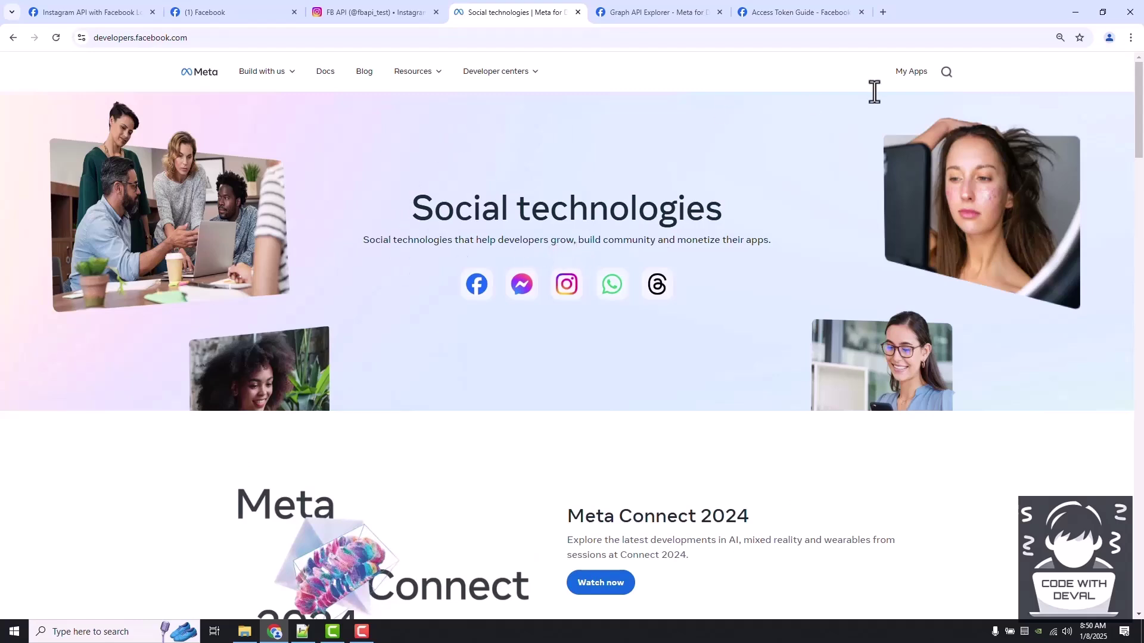
From My Apps, create app 'apitester' with use case Other and app type Business.
click(912, 74)
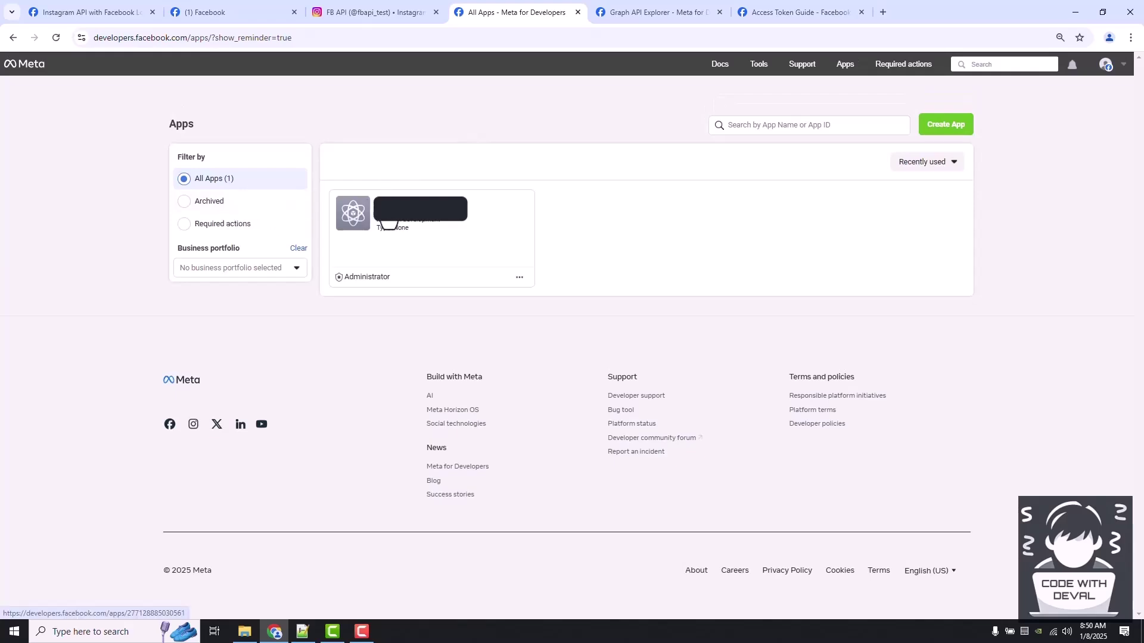
click(936, 127)
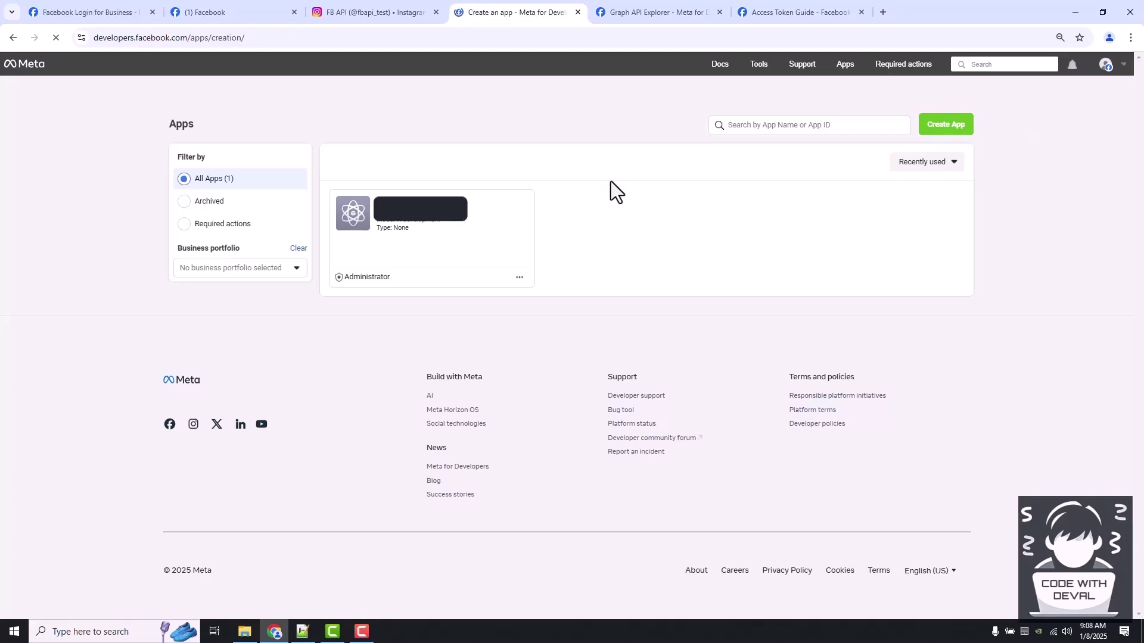
click(464, 129)
text(apitester)
click(805, 239)
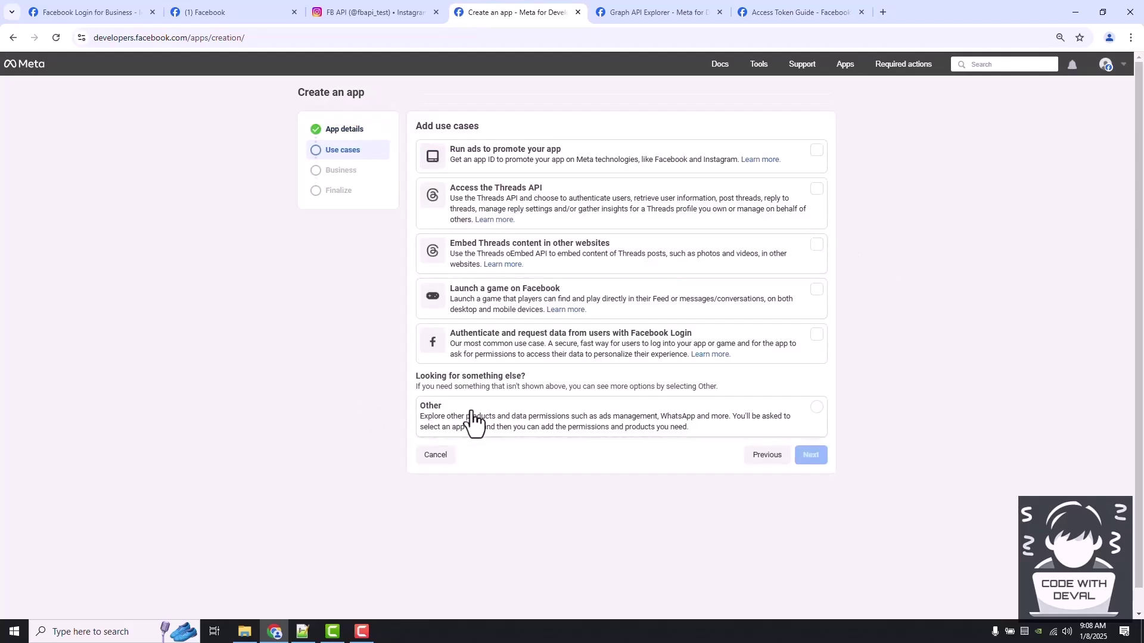
click(472, 420)
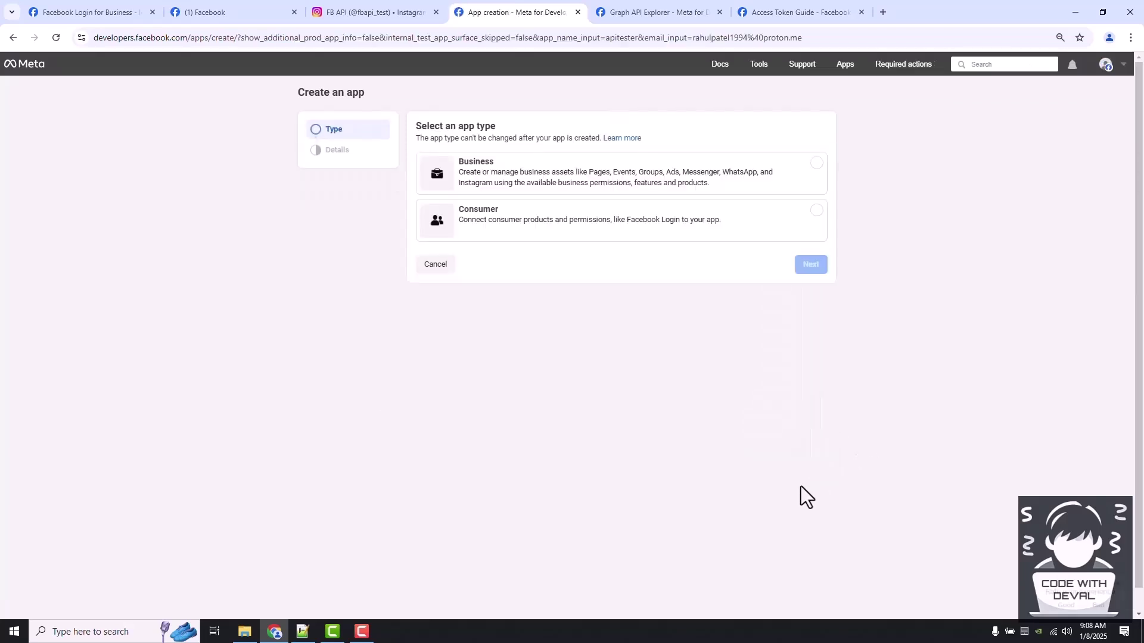
click(441, 176)
click(811, 266)
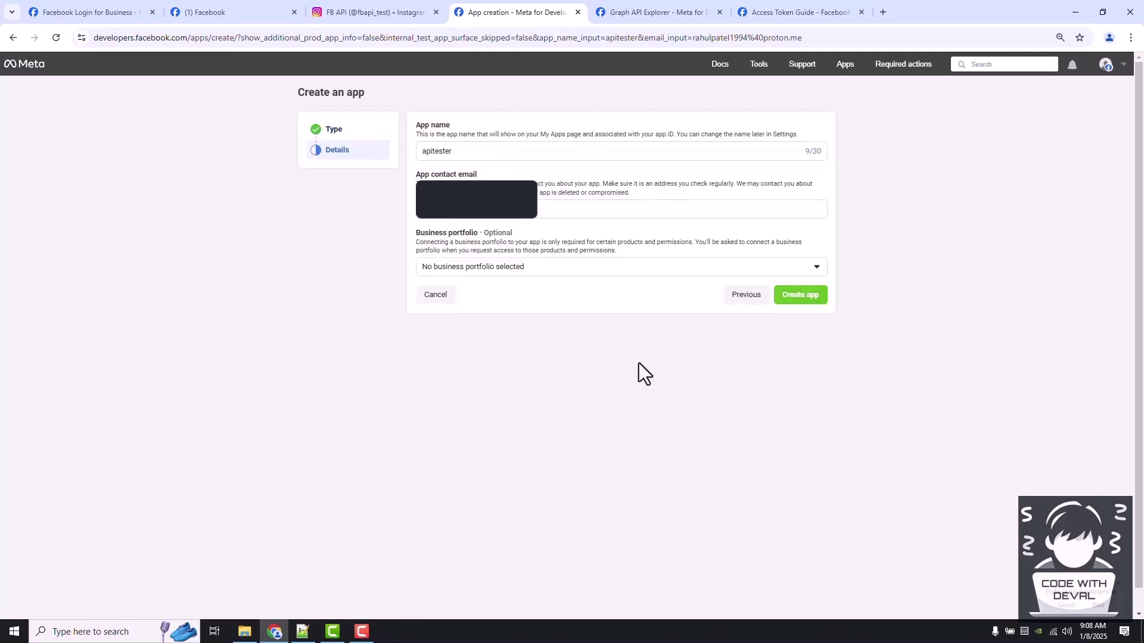
click(801, 298)
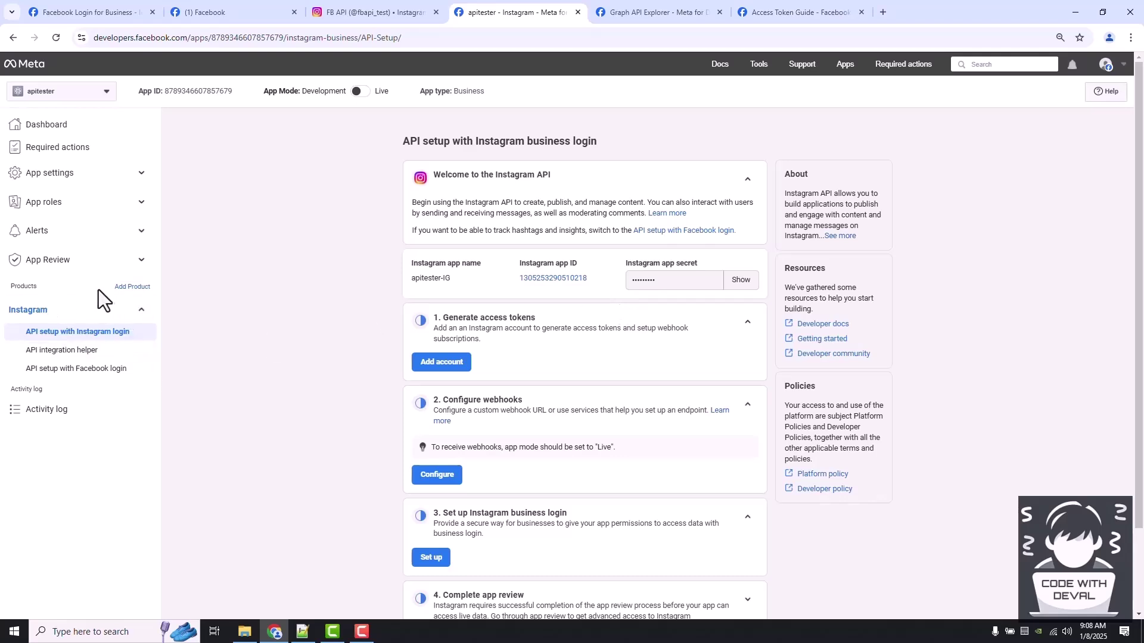
Add Facebook Login for Business to apitester and save its default Client OAuth settings.
click(126, 287)
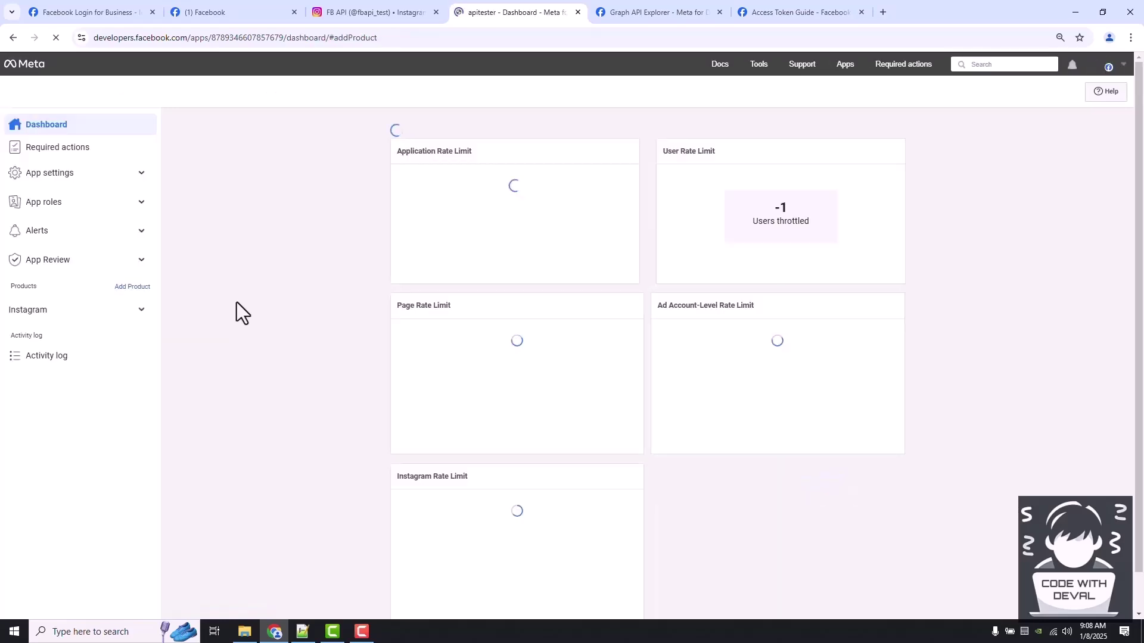
scroll(310, 321, down, 8)
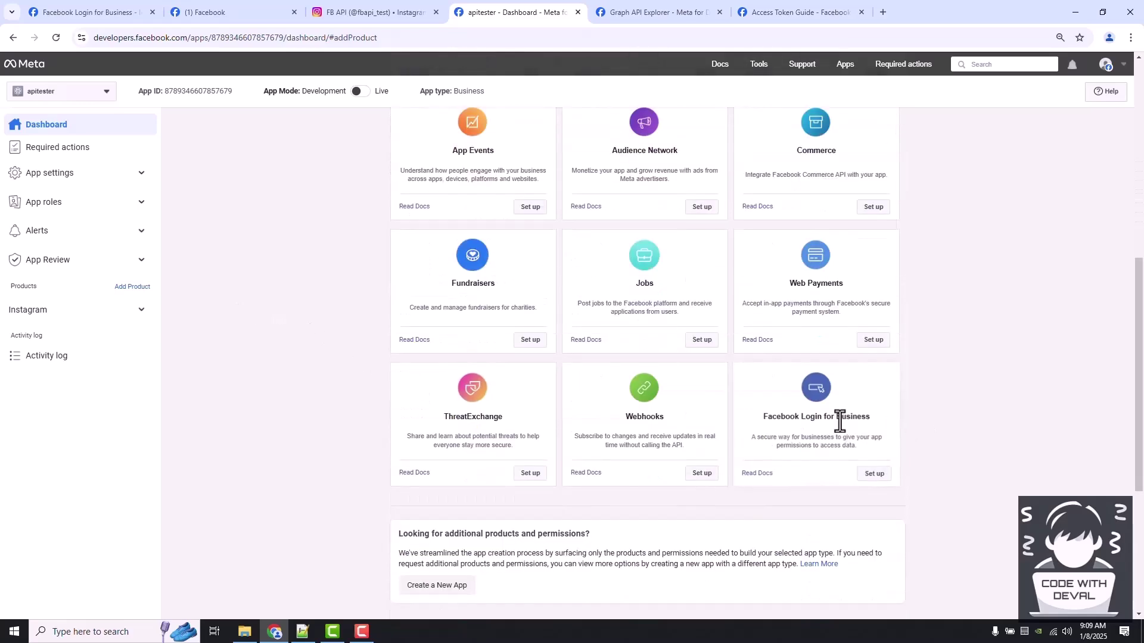
click(874, 475)
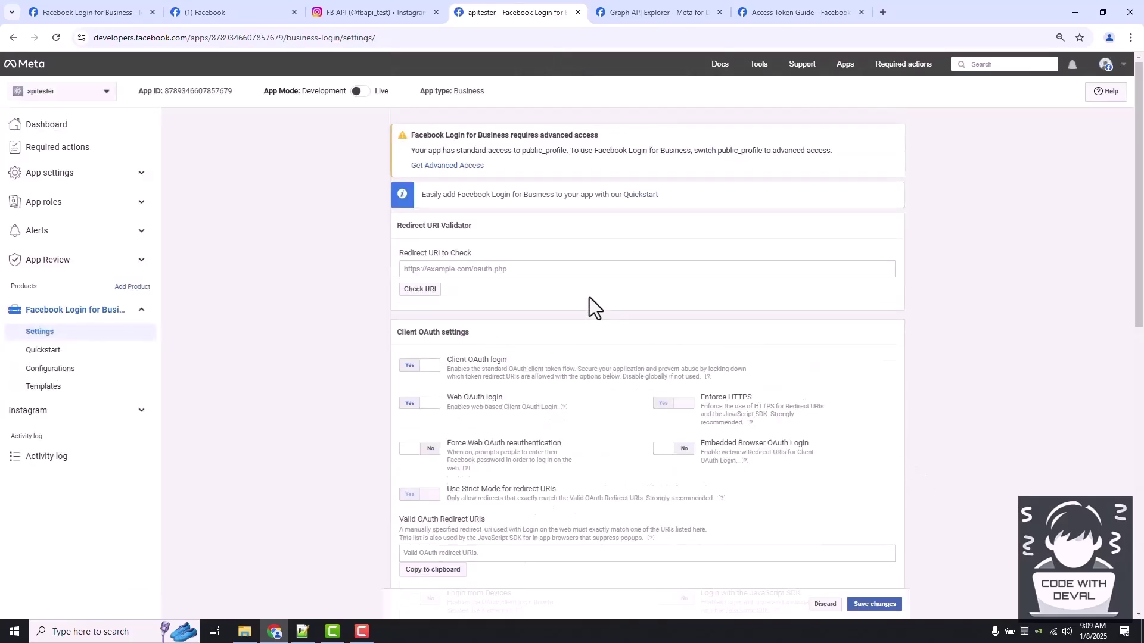
scroll(567, 287, down, 3)
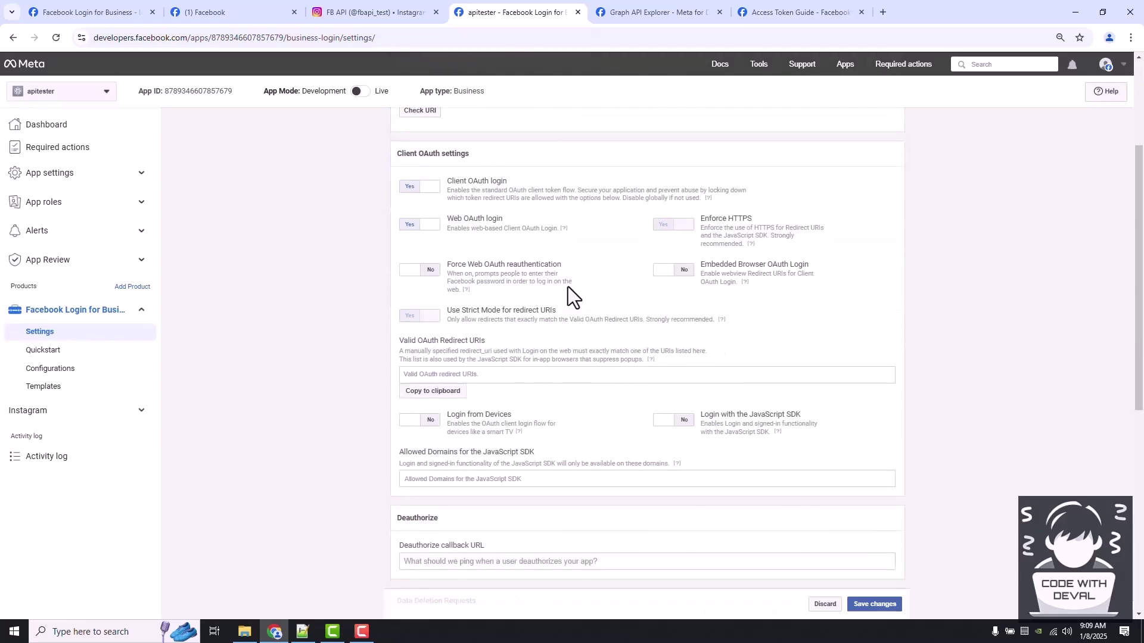
scroll(569, 287, down, 7)
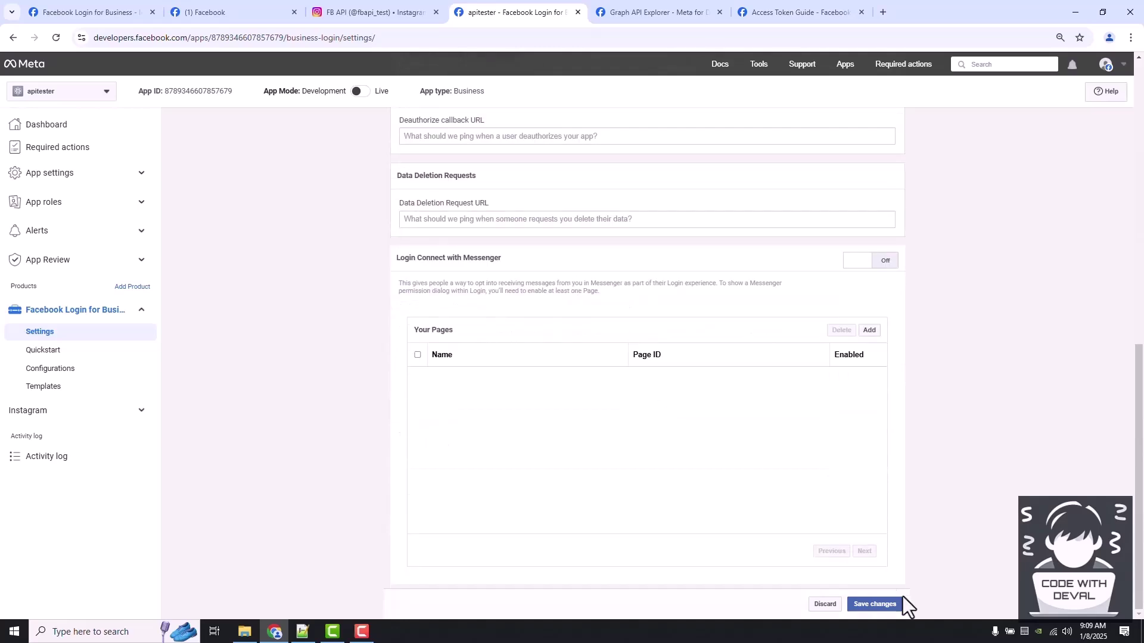
click(893, 605)
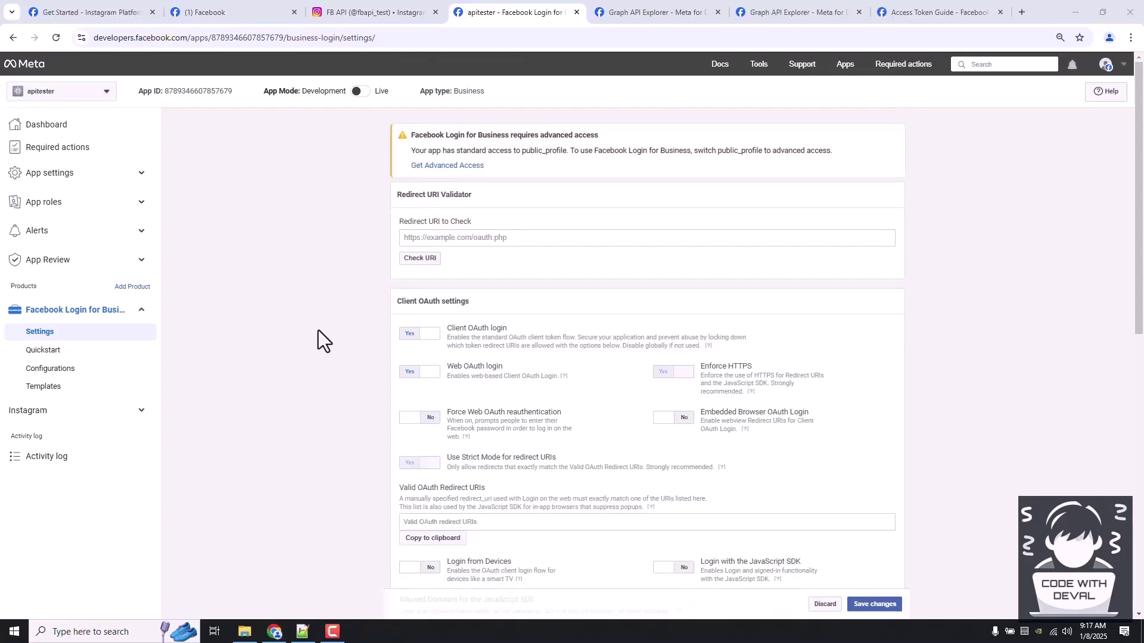
Unindent checklist lines 5 and 6, Create Facebook App and Get Facebook App ID and Secret.
click(302, 632)
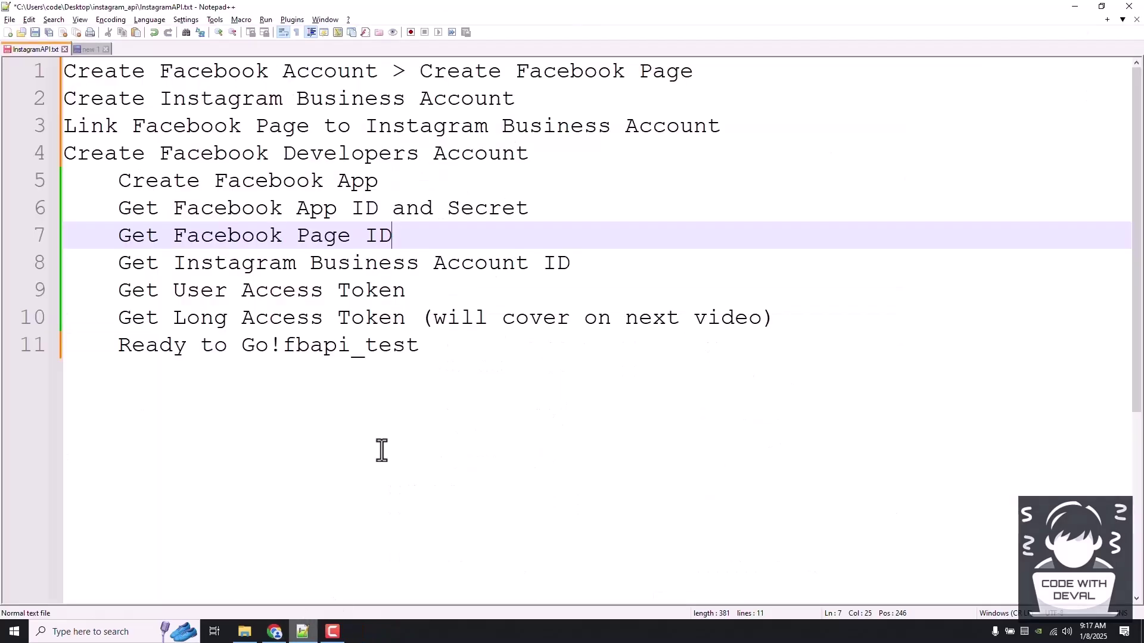
click(403, 177)
click(117, 181)
key(BackSpace)
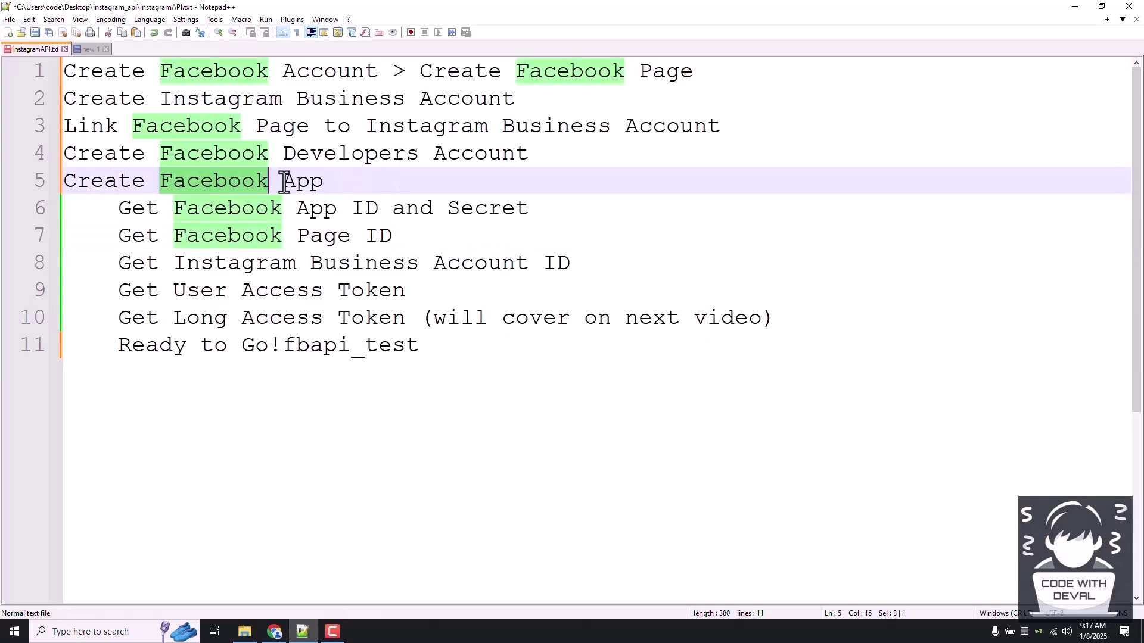
double_click(298, 181)
click(110, 219)
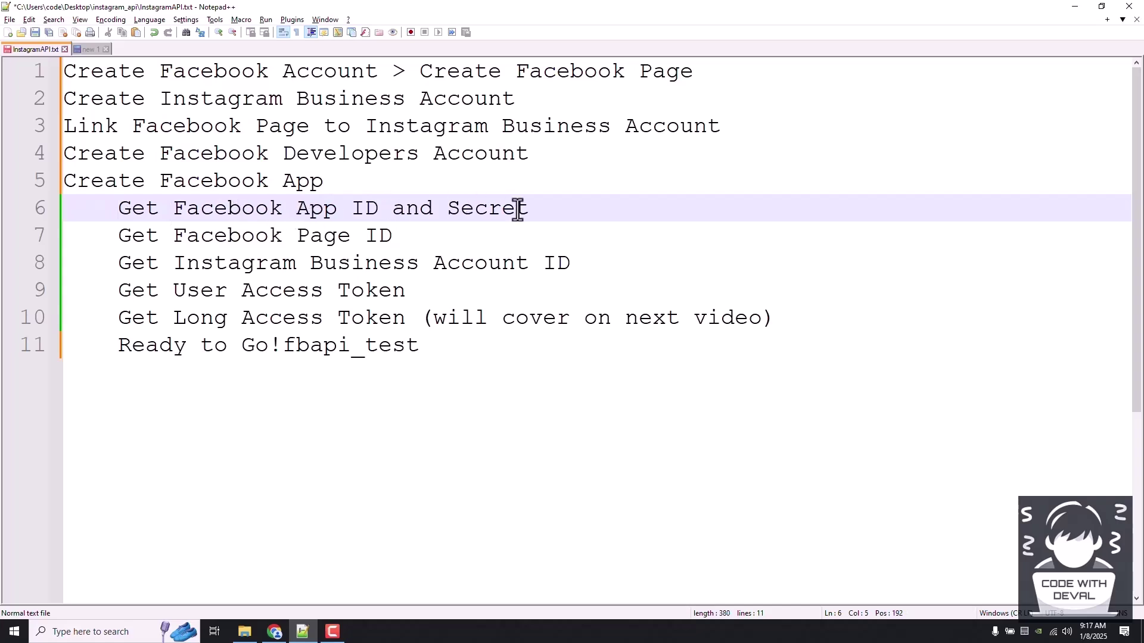
key(BackSpace)
key(alt+Tab)
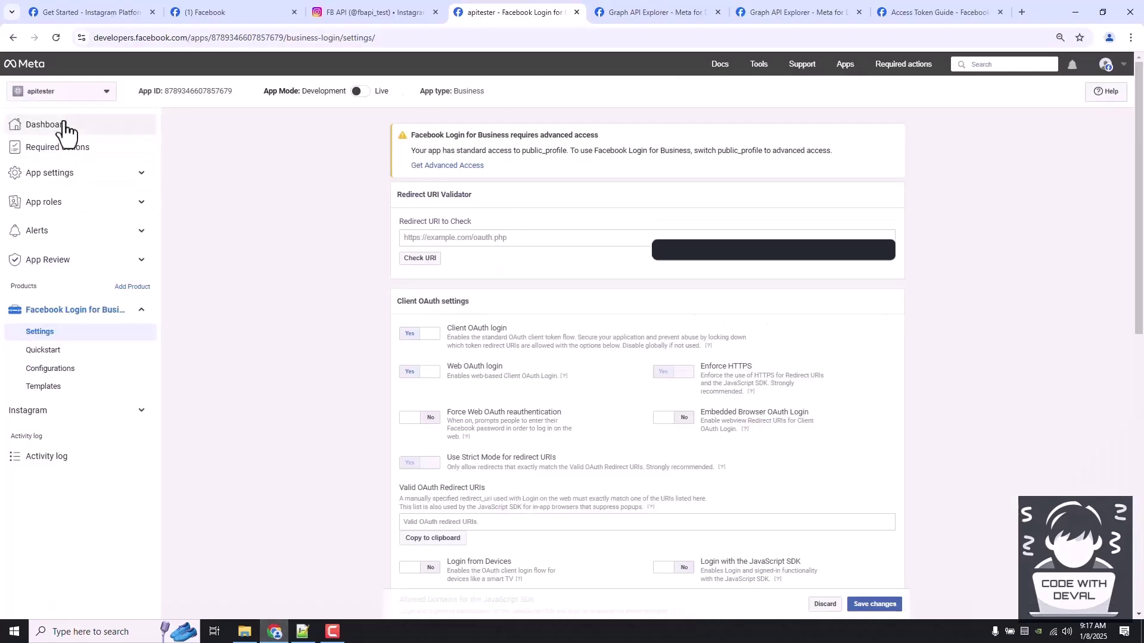
Open apitester's App settings > Basic page showing the App ID and hidden App secret.
click(64, 126)
click(137, 173)
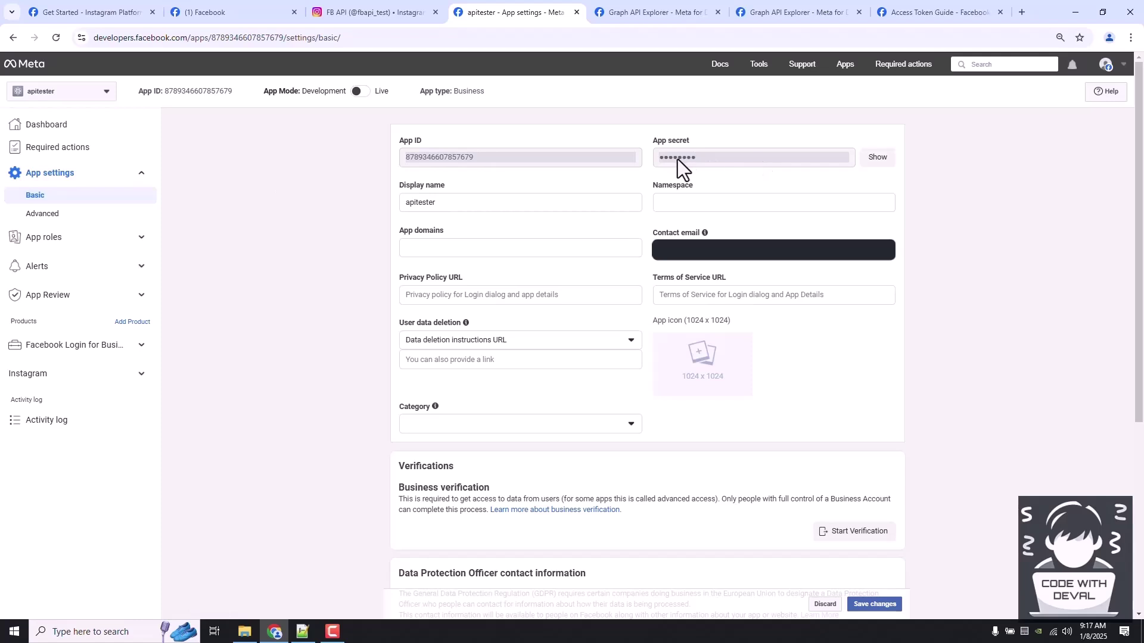
Remove the indent from line 7, 'Get Facebook Page ID', in the Notepad++ checklist.
key(alt+Tab)
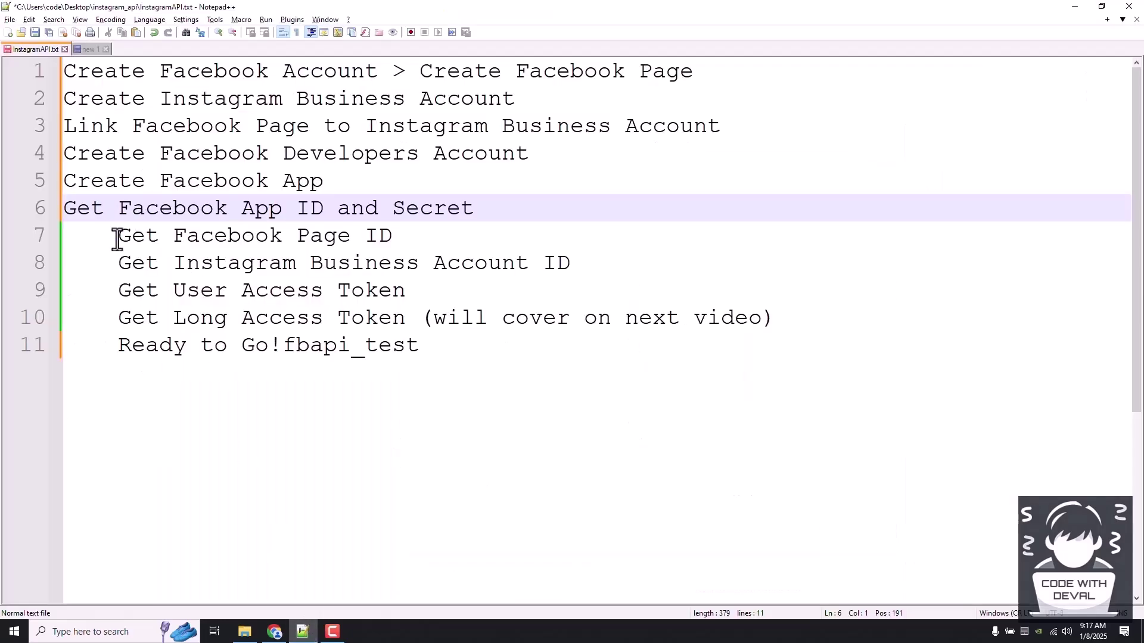
click(117, 241)
double_click(310, 239)
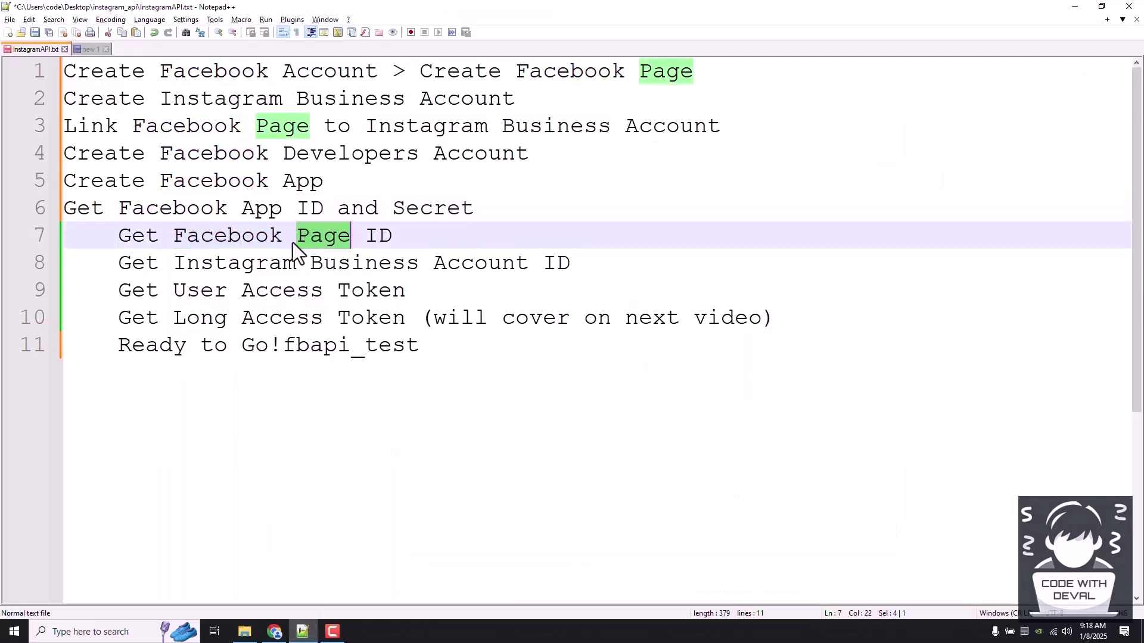
click(118, 238)
key(BackSpace)
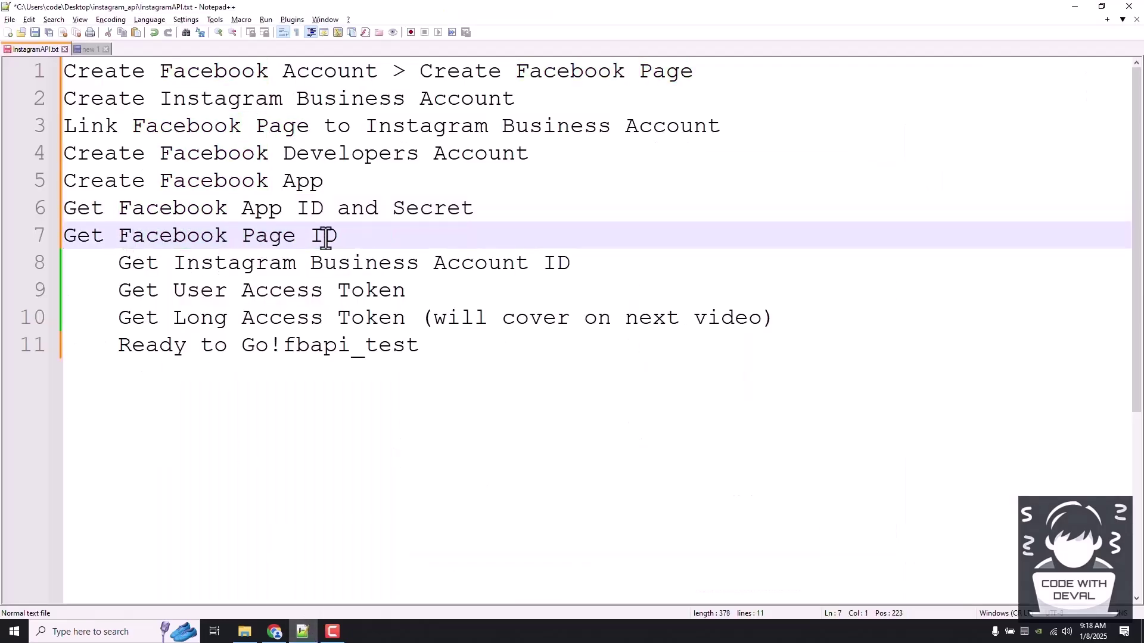
Go to the Fbapis Page's About tab, reveal Page transparency, and select the Page ID number.
click(274, 632)
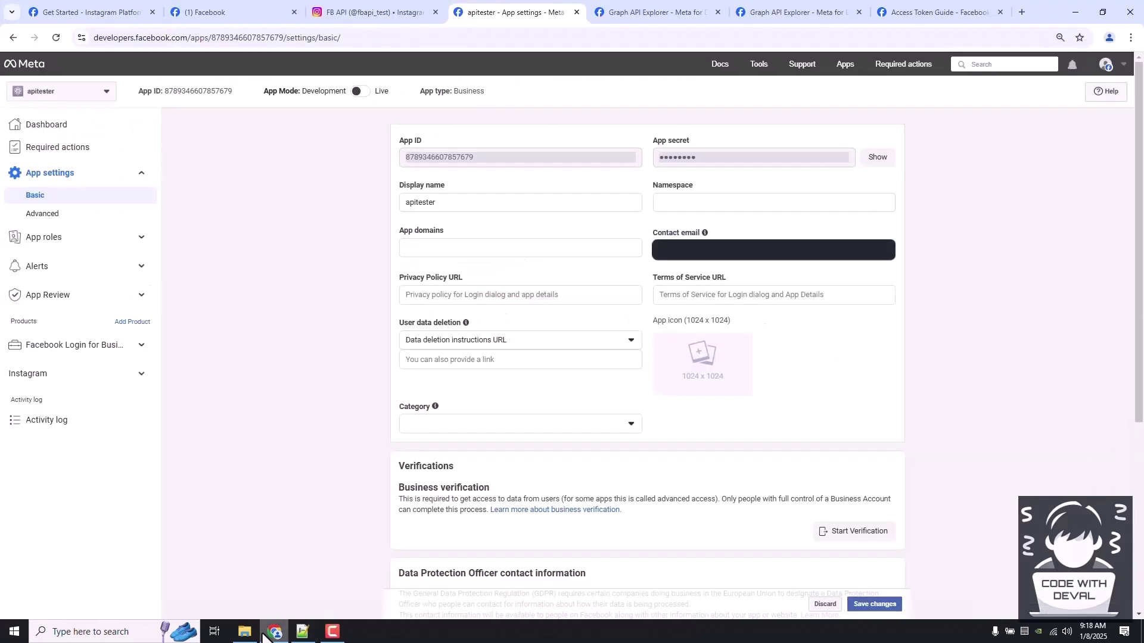
click(219, 14)
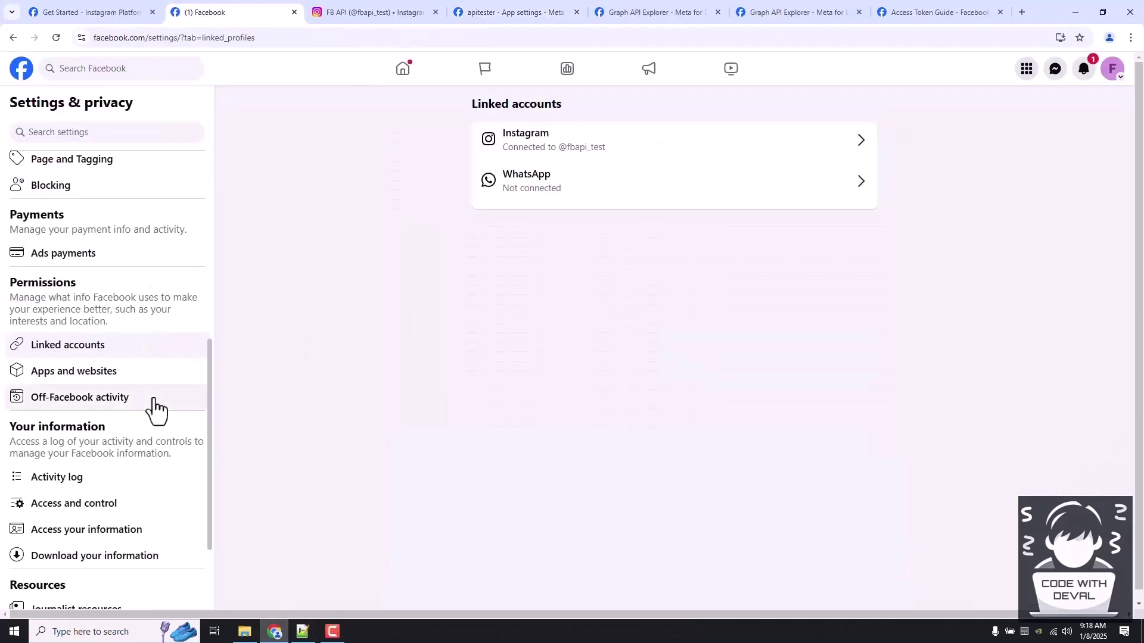
scroll(154, 390, up, 3)
scroll(158, 386, up, 5)
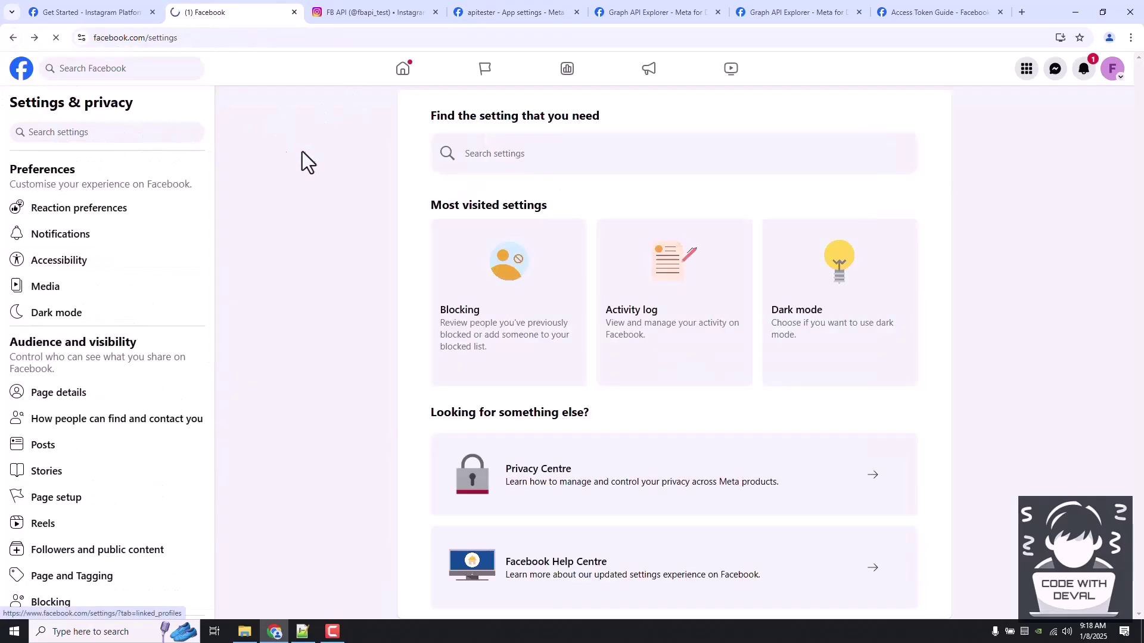
click(15, 39)
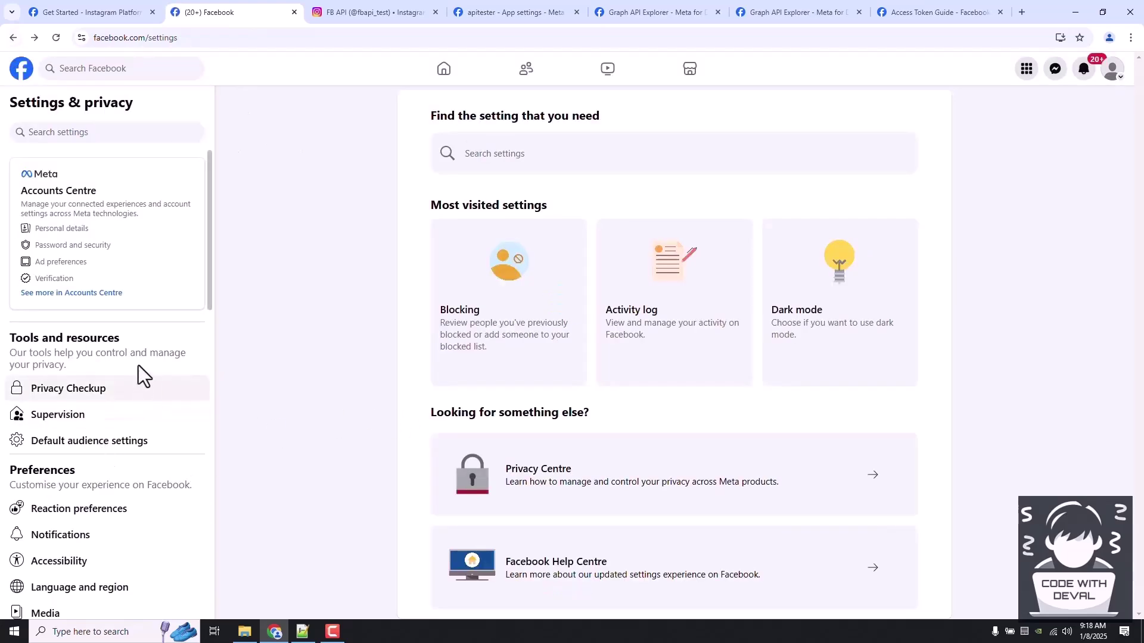
click(21, 69)
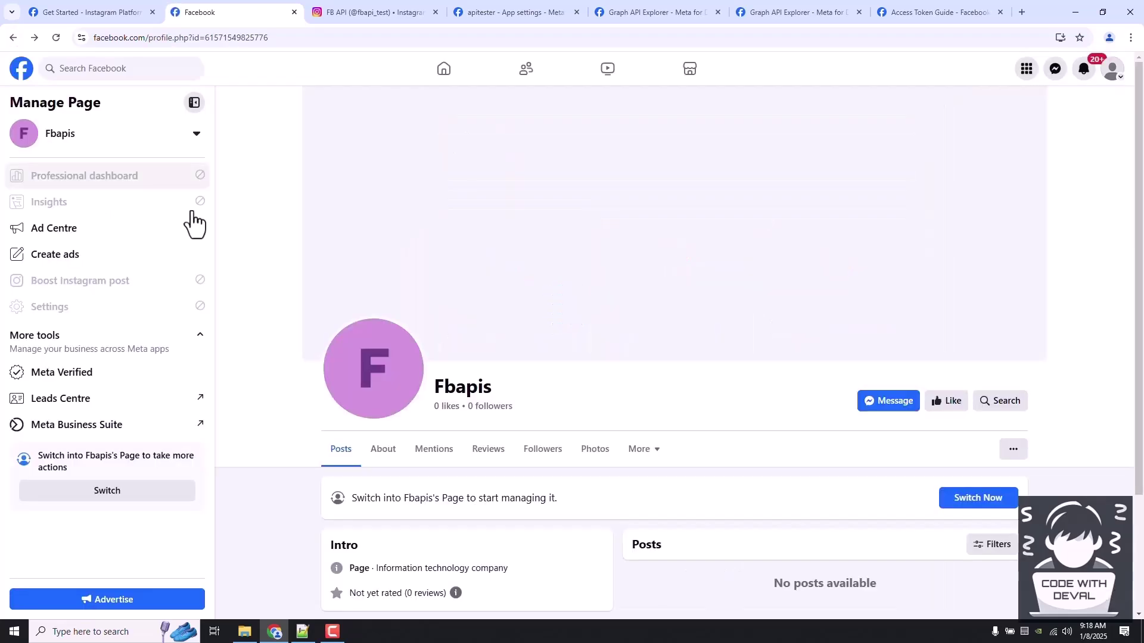
scroll(304, 334, down, 2)
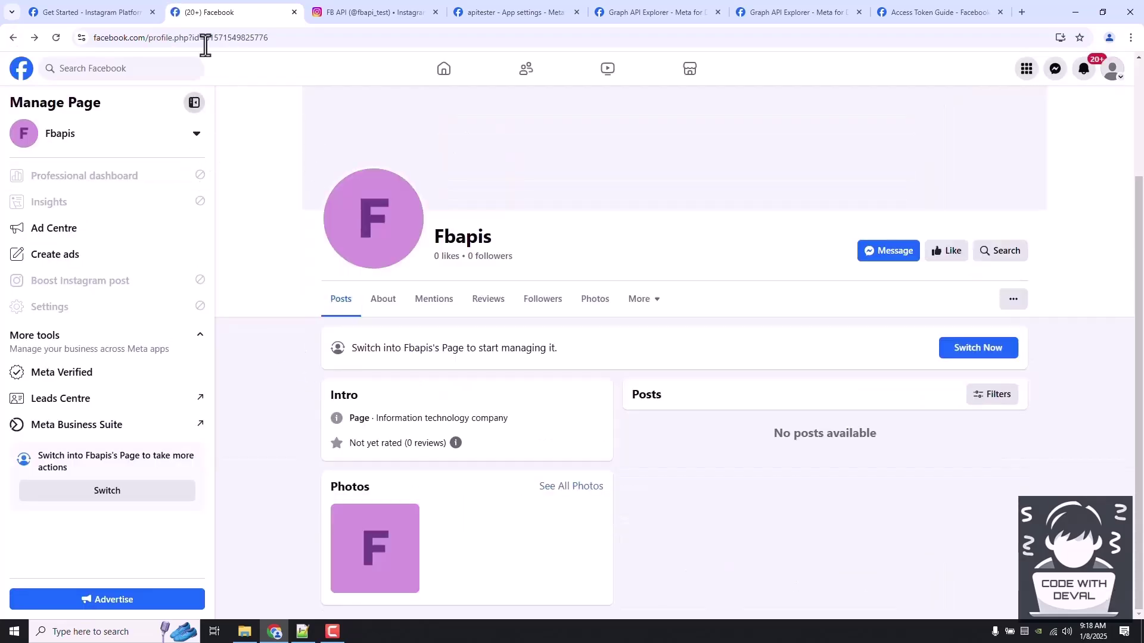
click(386, 304)
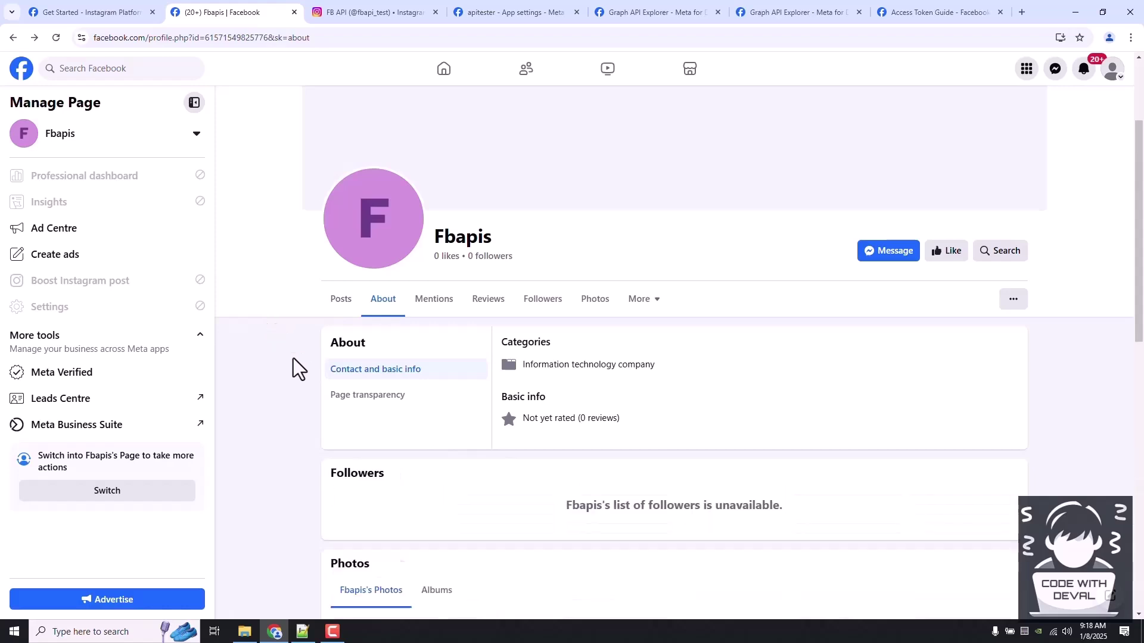
click(375, 400)
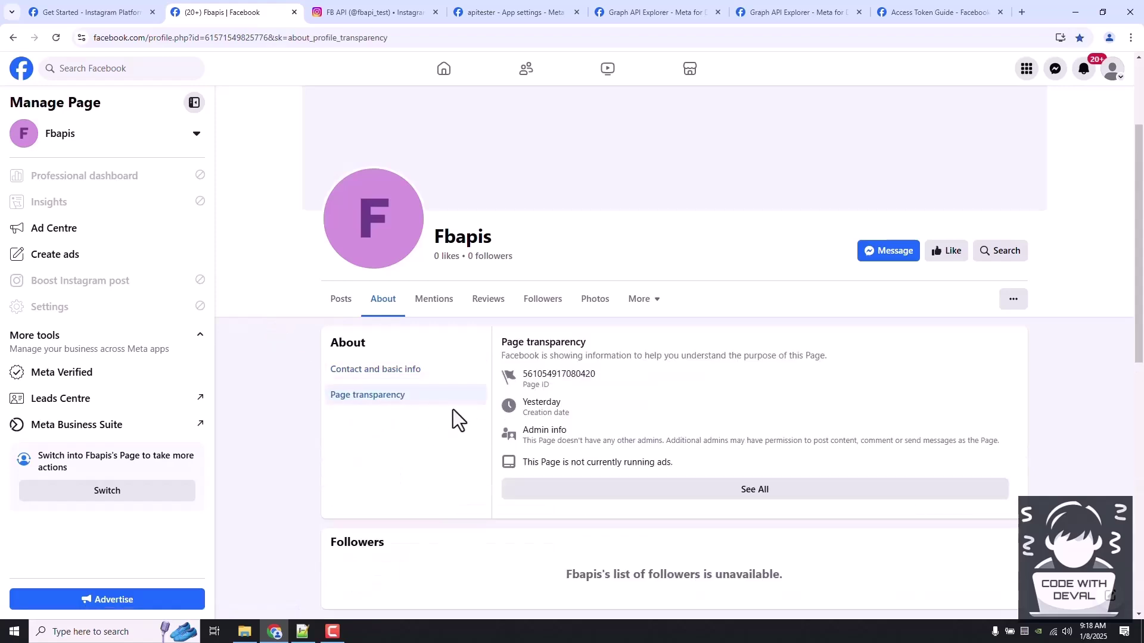
double_click(539, 374)
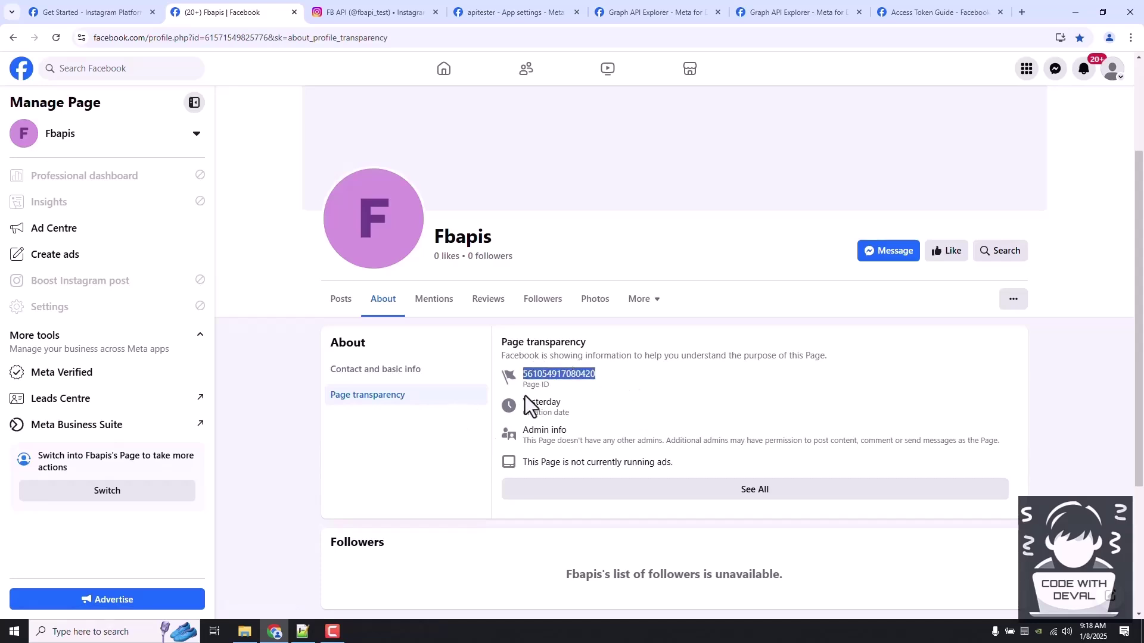
Remove the tab indent from line 8, 'Get Instagram Business Account ID', then return to Facebook.
click(308, 634)
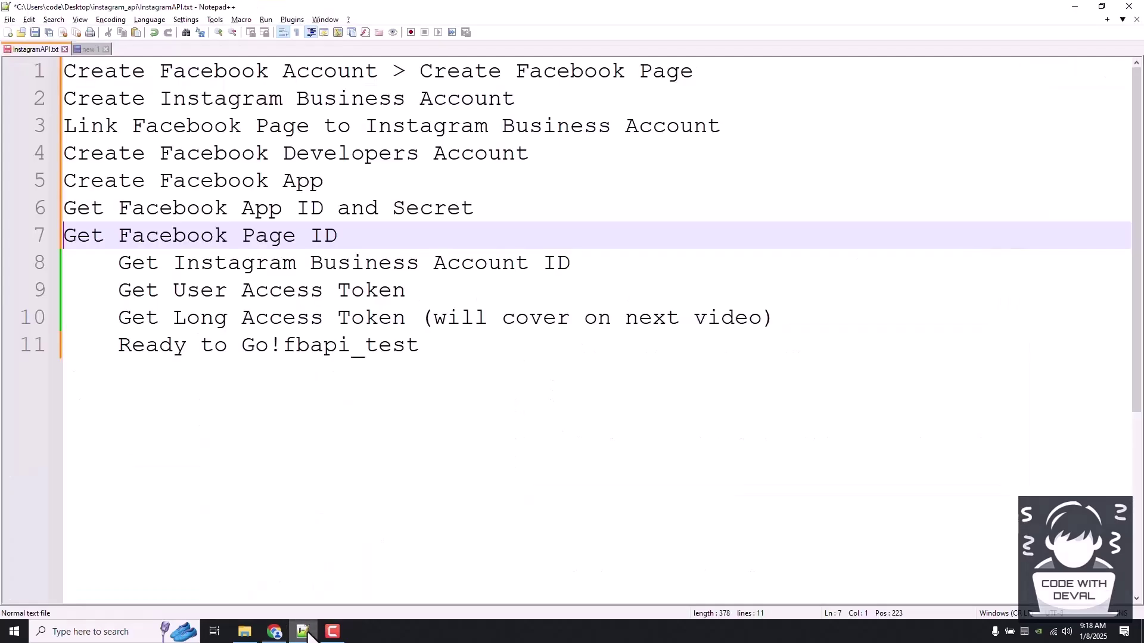
click(120, 265)
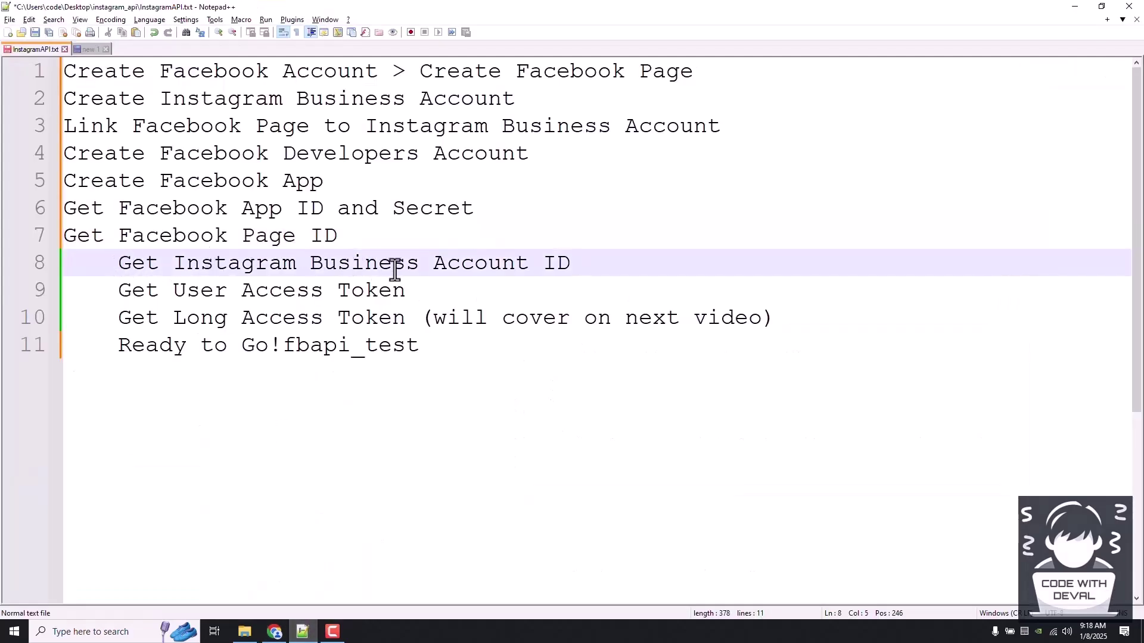
double_click(451, 265)
click(118, 264)
key(BackSpace)
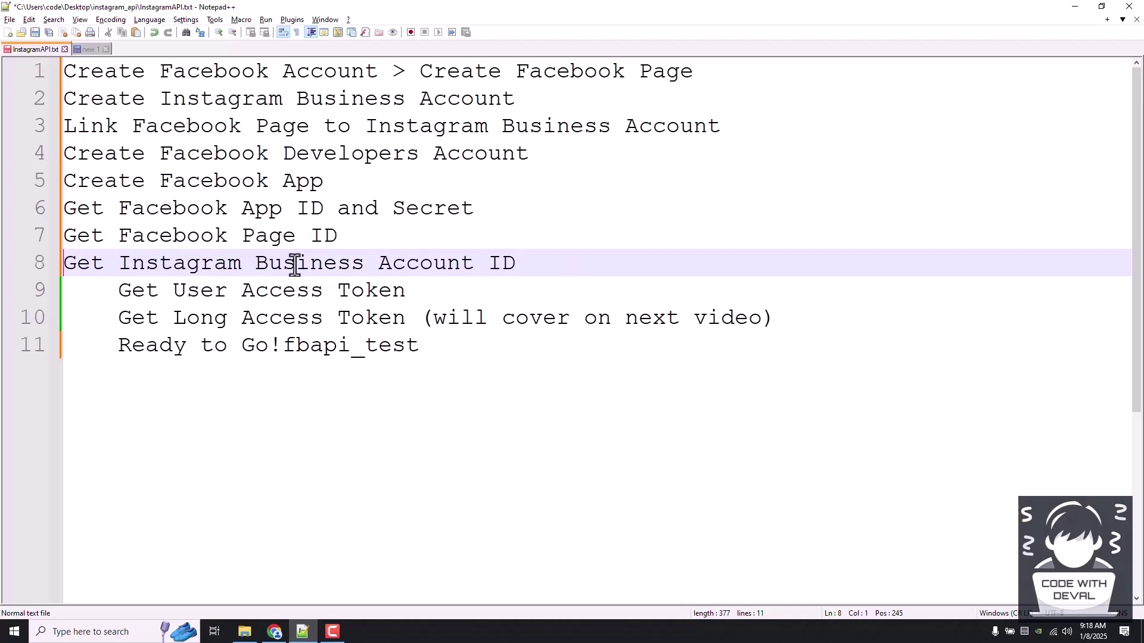
key(alt+Tab)
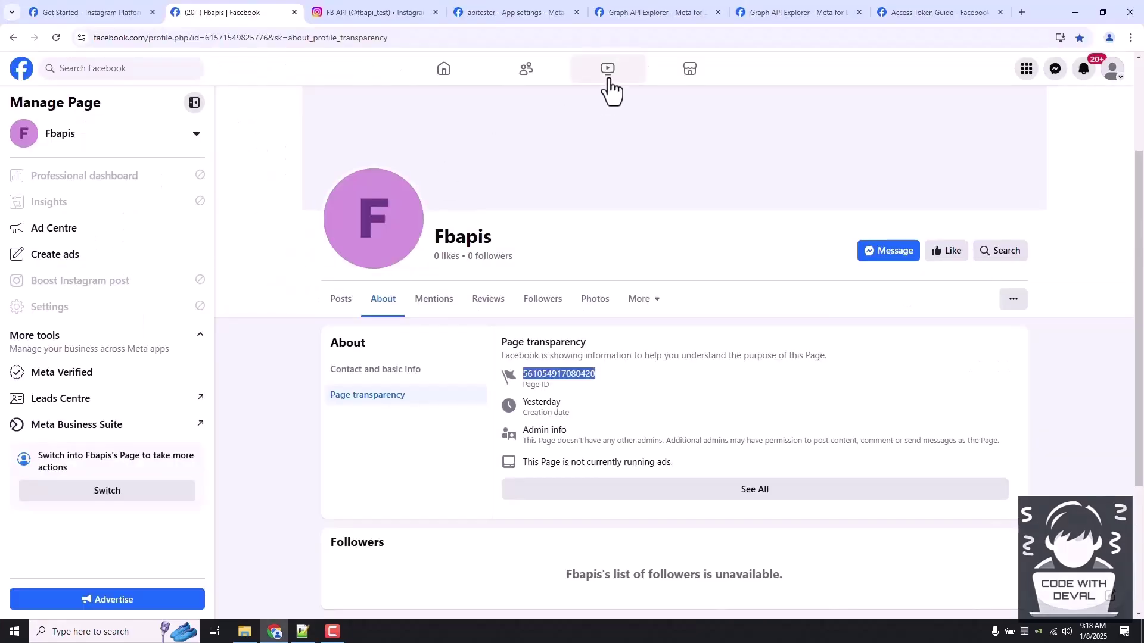
In Graph API Explorer, add the instagram_basic and instagram_manage_events permissions.
click(624, 15)
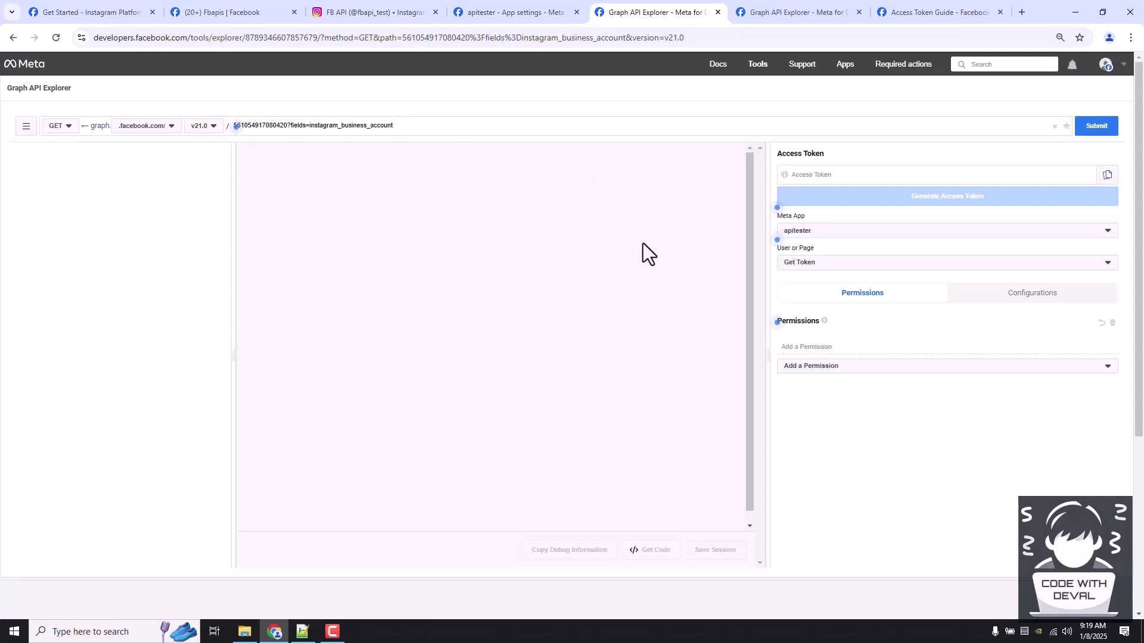
click(834, 349)
text(instag)
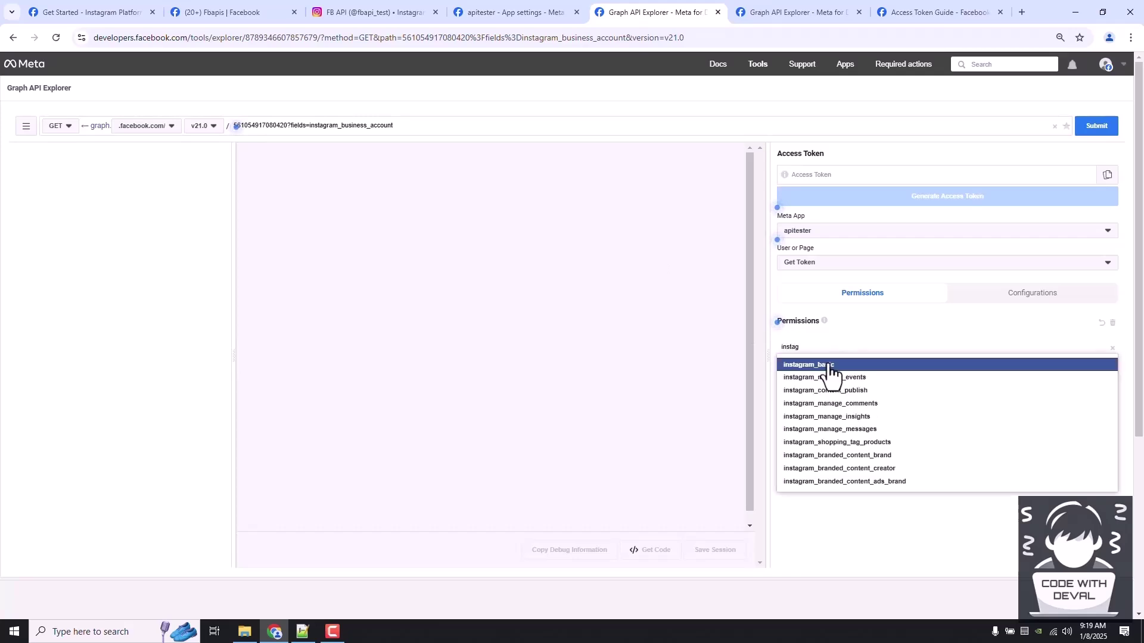
click(825, 366)
click(822, 356)
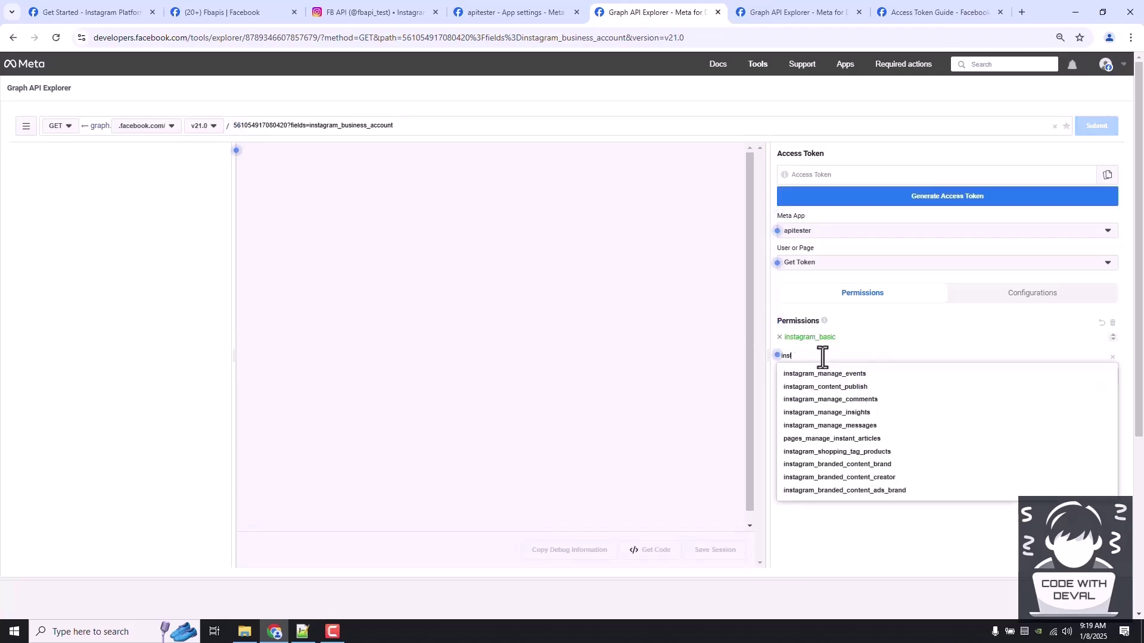
click(825, 373)
click(821, 388)
scroll(819, 476, down, 5)
scroll(819, 484, up, 10)
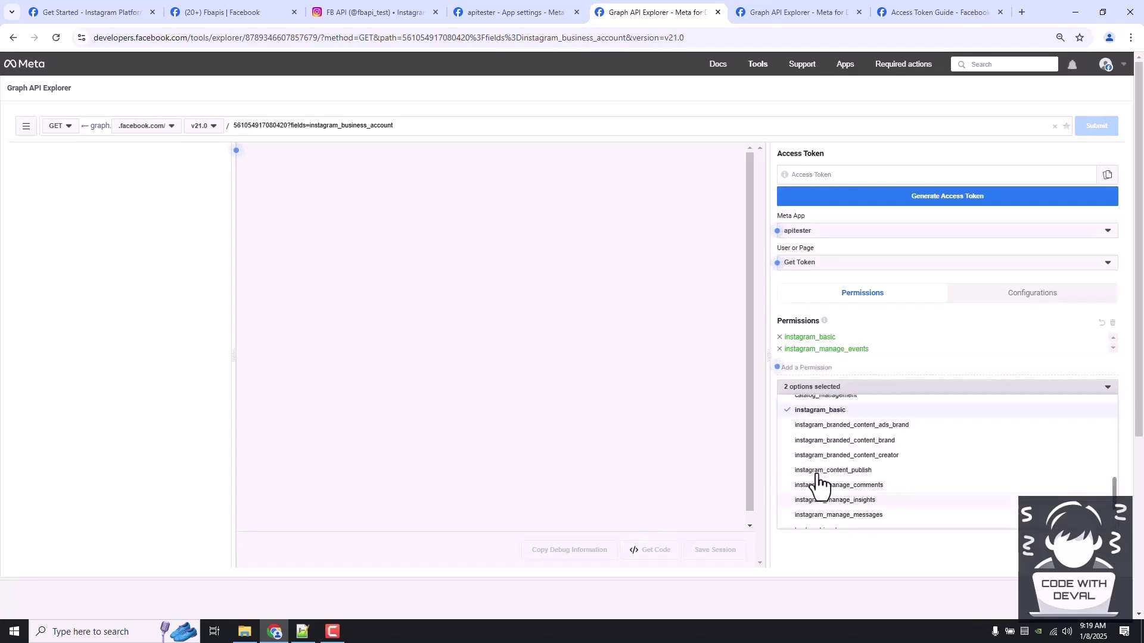
click(821, 439)
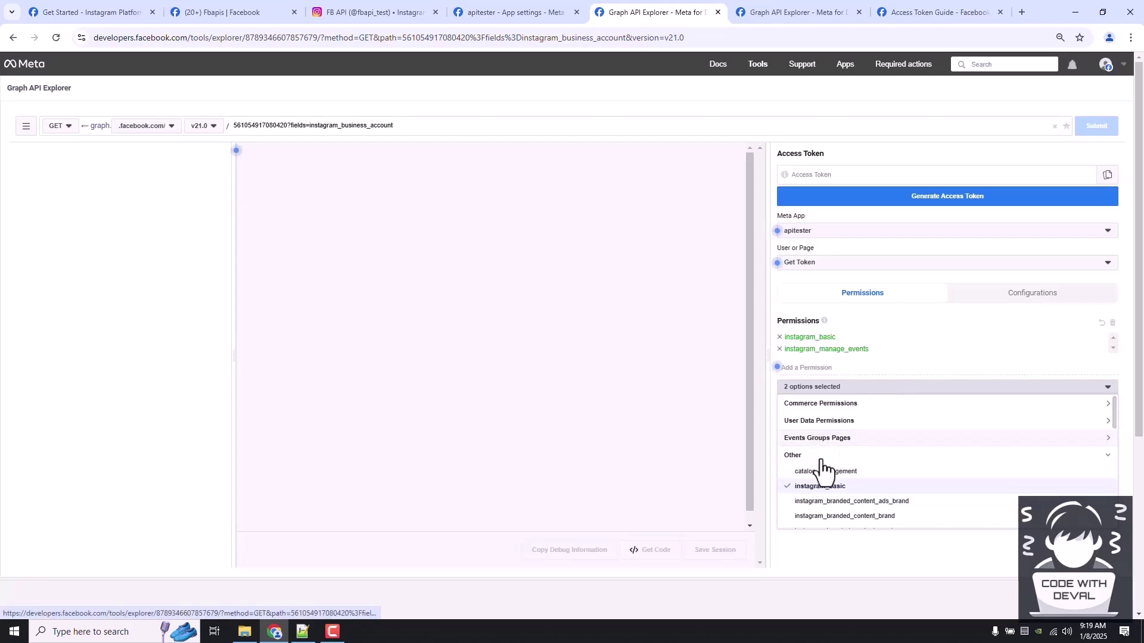
Add the instagram_branded_content permissions plus content_publish, manage_comments, manage_insights and manage_messages.
scroll(825, 473, down, 1)
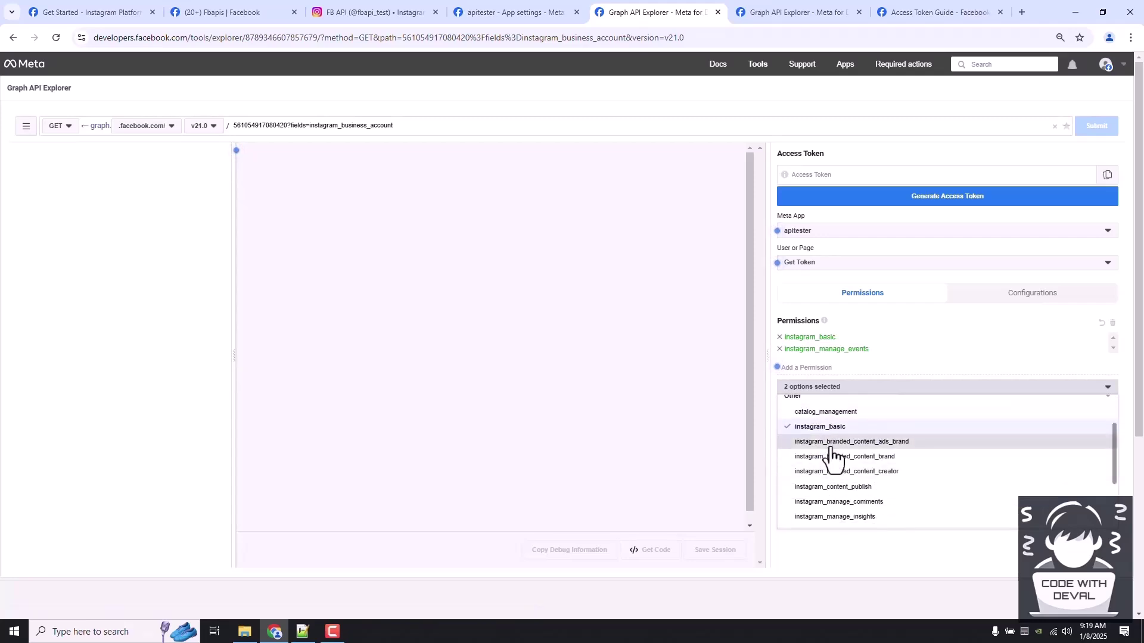
click(829, 471)
click(823, 469)
click(823, 455)
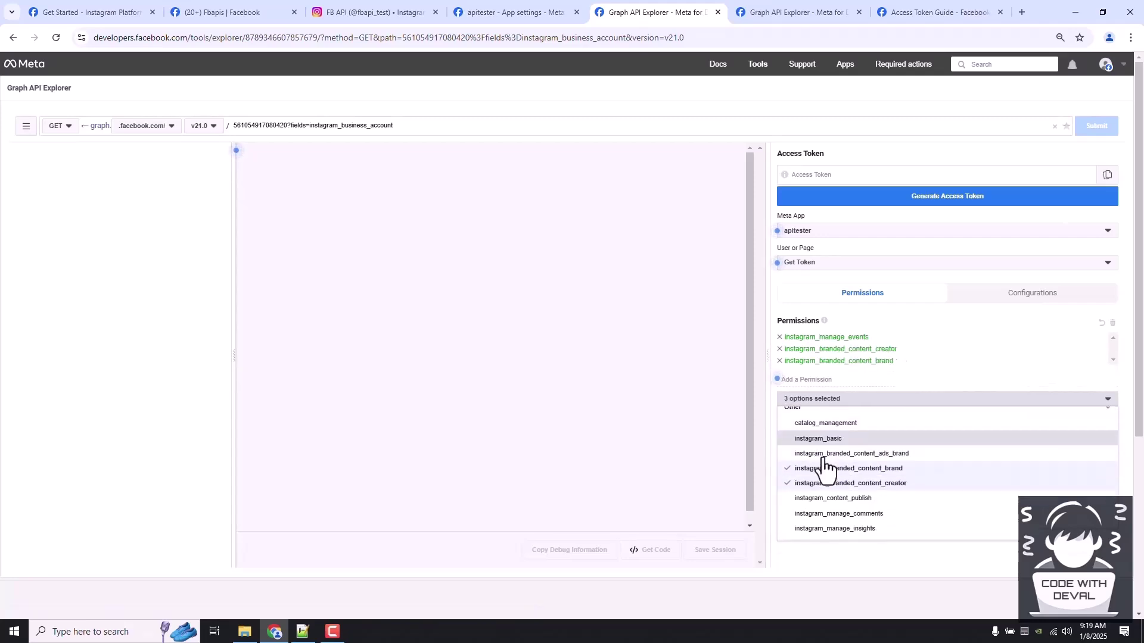
click(824, 455)
click(825, 452)
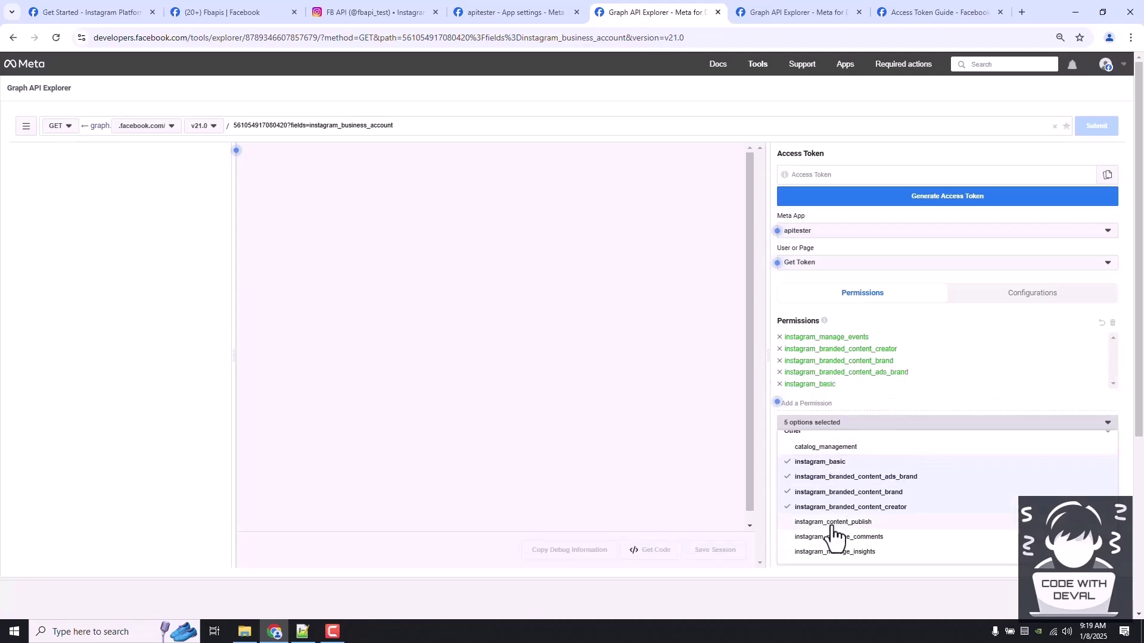
click(833, 523)
click(832, 545)
click(830, 507)
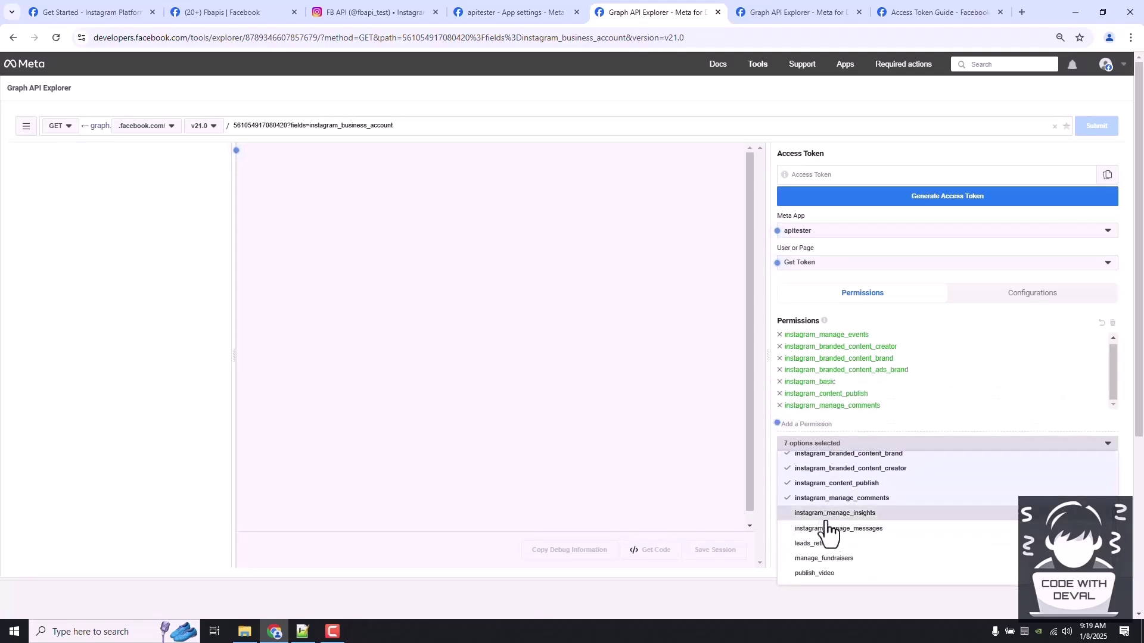
click(830, 532)
Search 'insta' again and add instagram_shopping_tag_products, bringing the total to 10 permissions.
scroll(829, 539, down, 2)
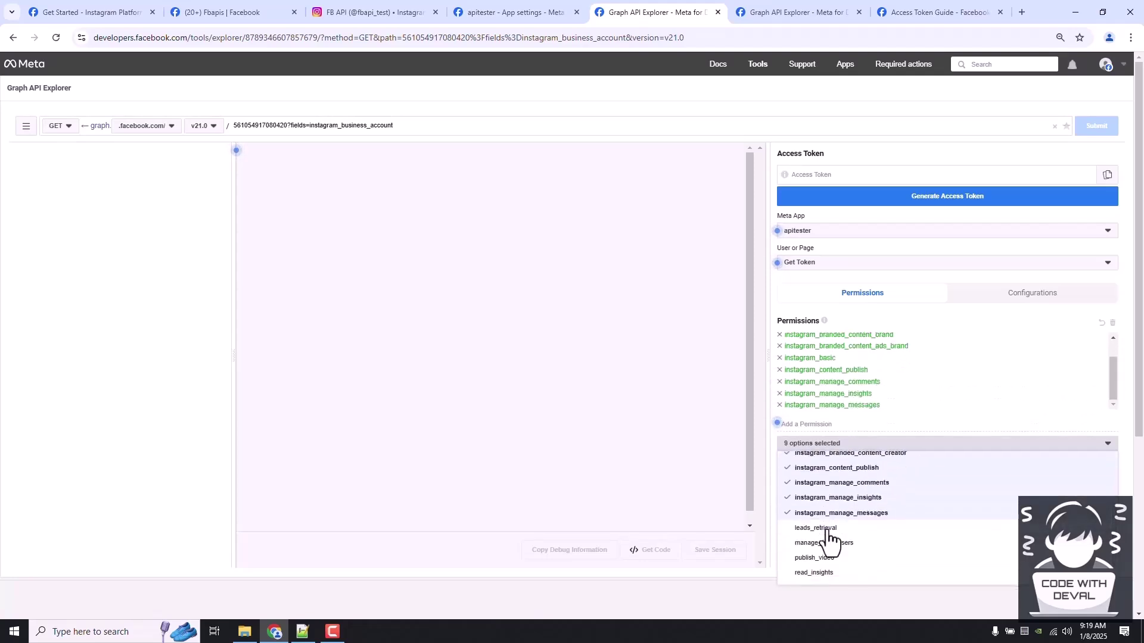
click(823, 426)
text(insta)
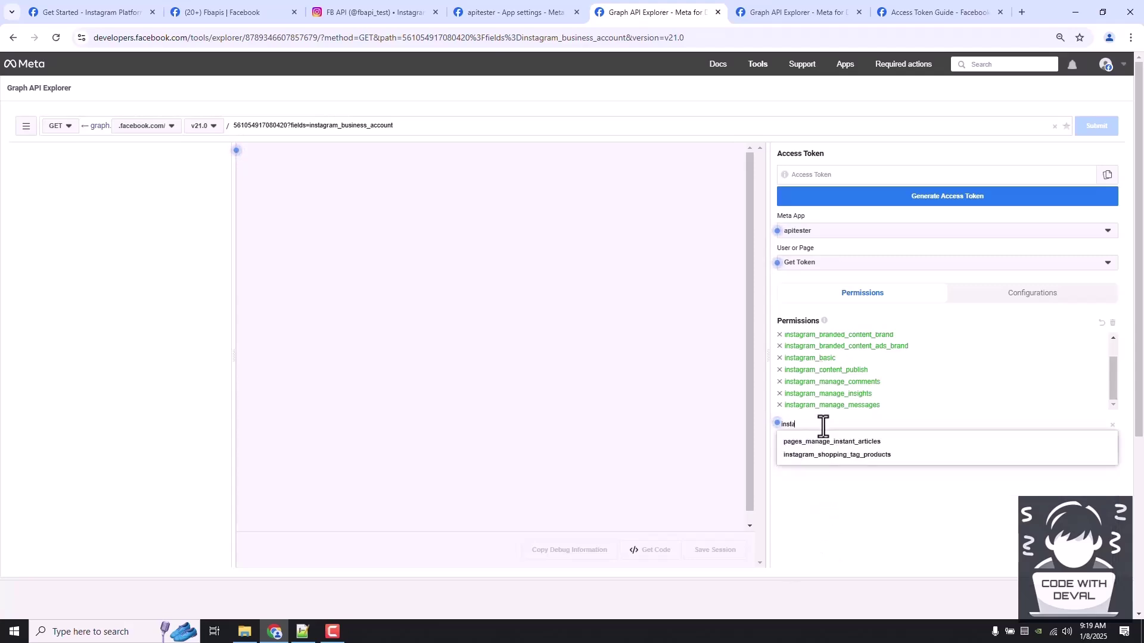
click(828, 455)
scroll(849, 391, up, 2)
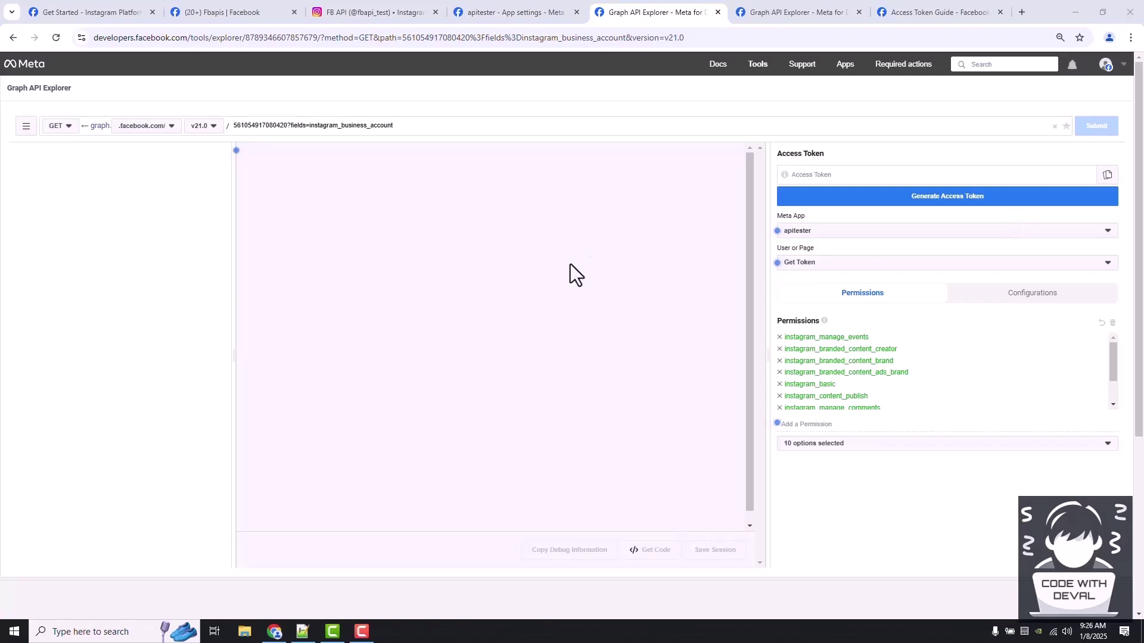
Generate a user access token, granting access to the linked Instagram account and saving the request.
click(940, 200)
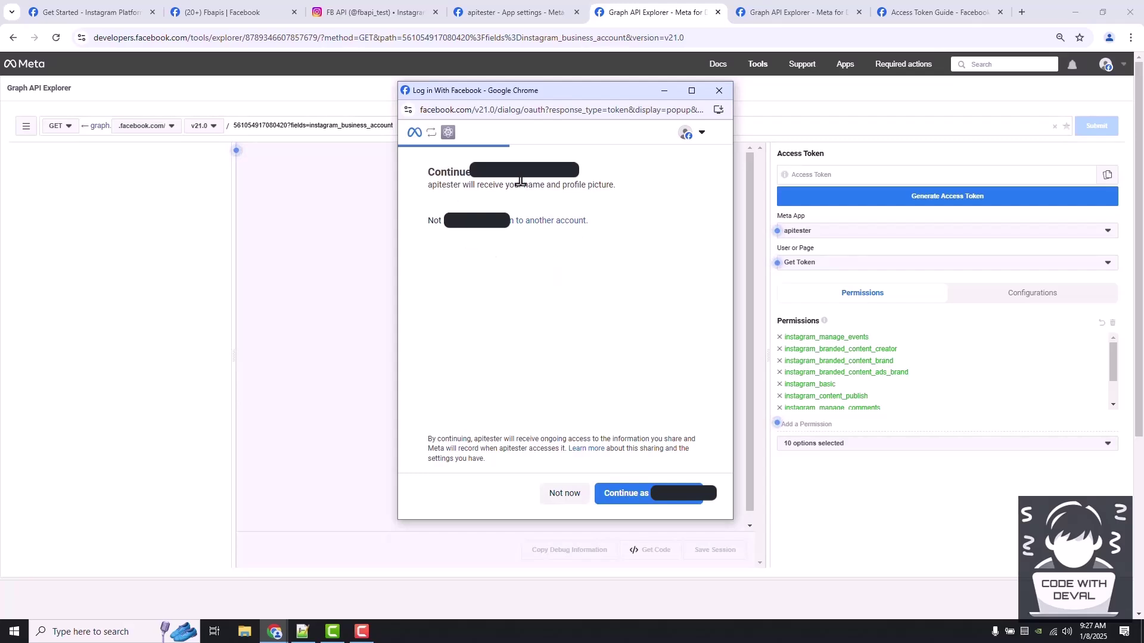
click(655, 509)
click(652, 502)
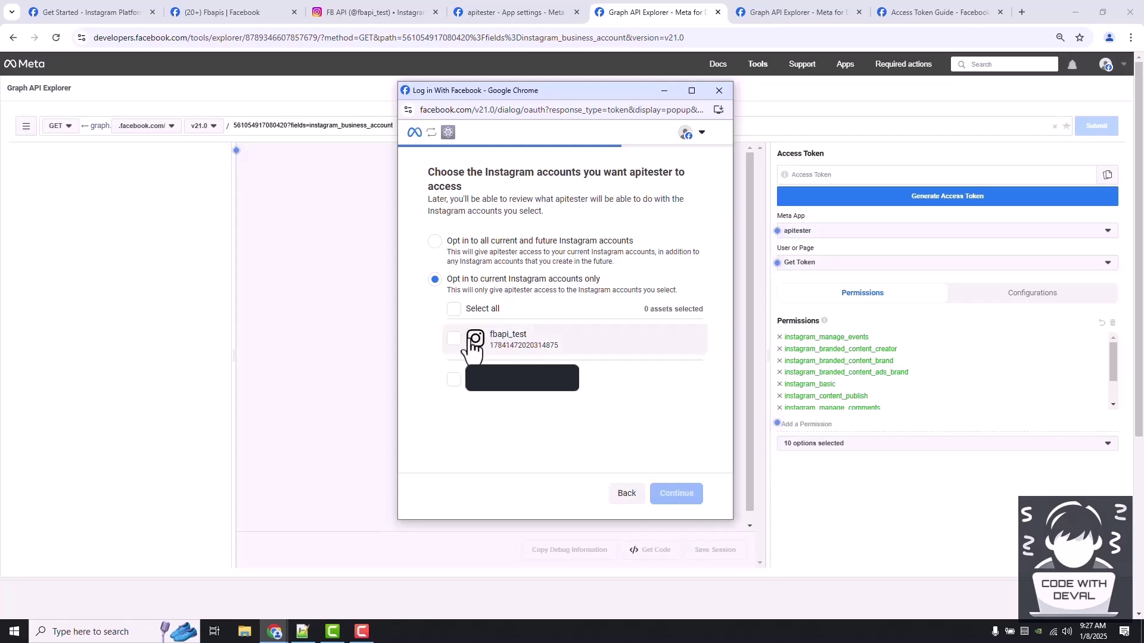
click(455, 345)
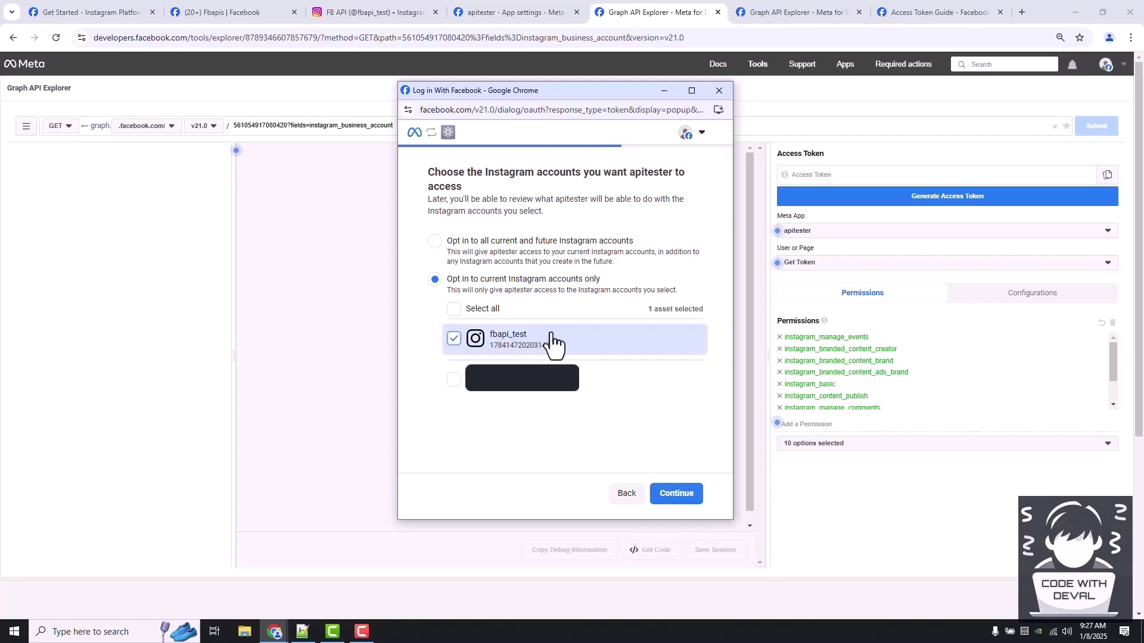
click(678, 494)
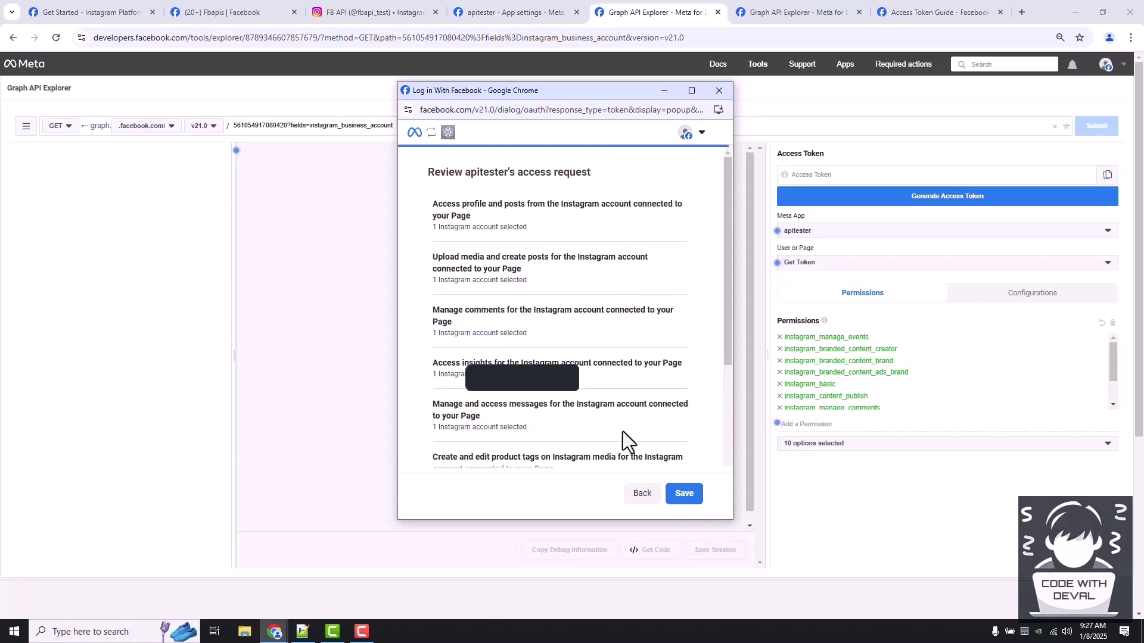
scroll(628, 370, down, 5)
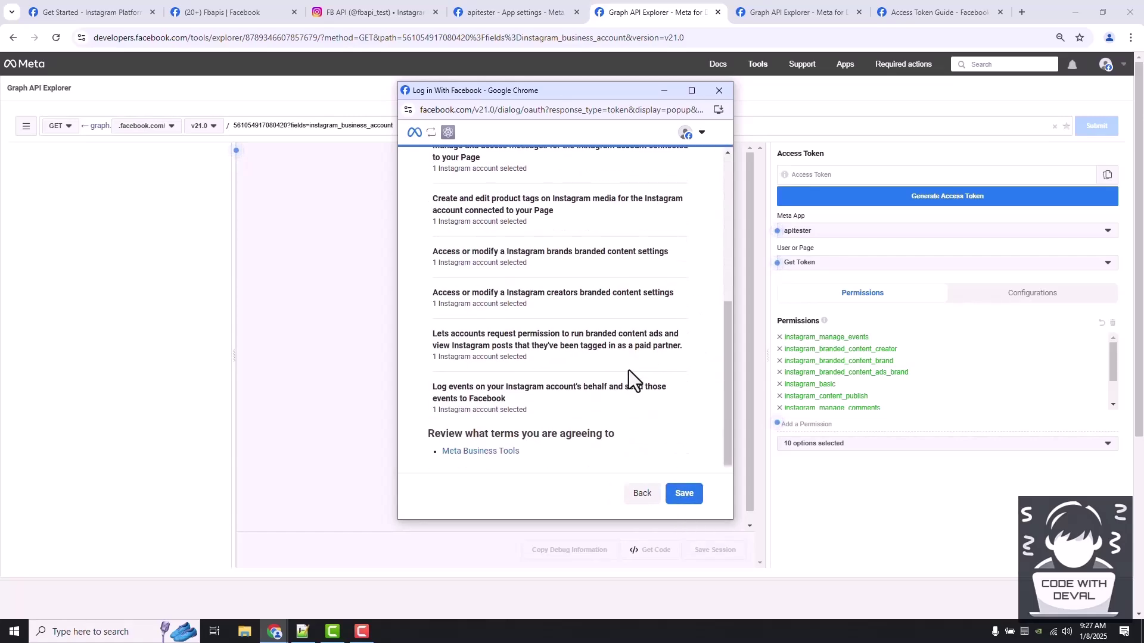
click(685, 494)
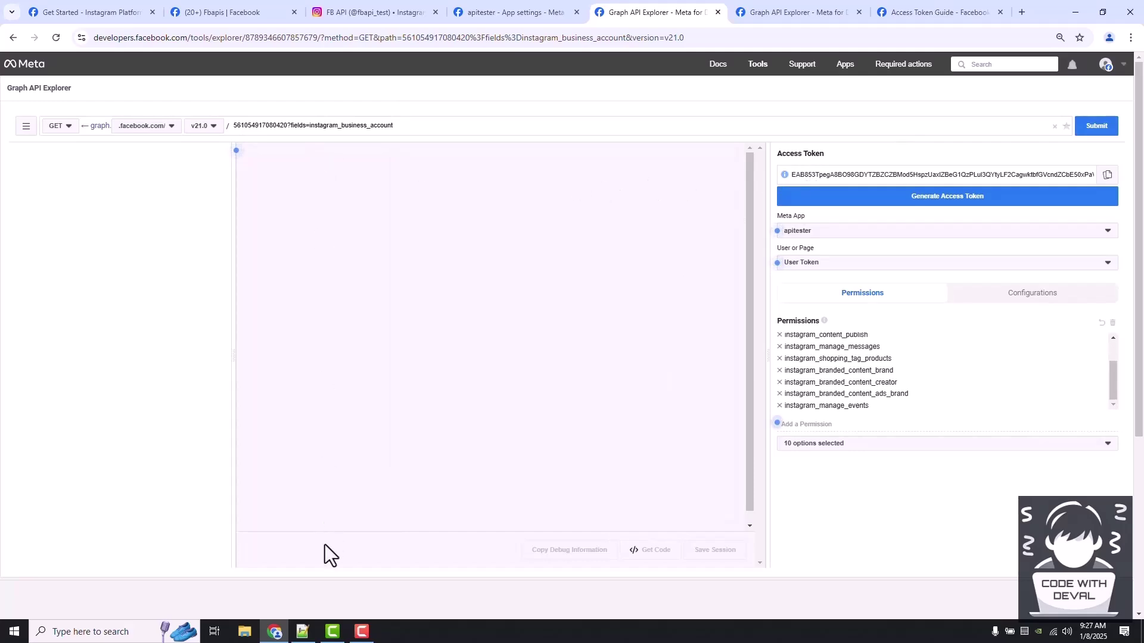
Select the words of the 'Instagram Business Account' line in the Notepad++ checklist.
click(302, 631)
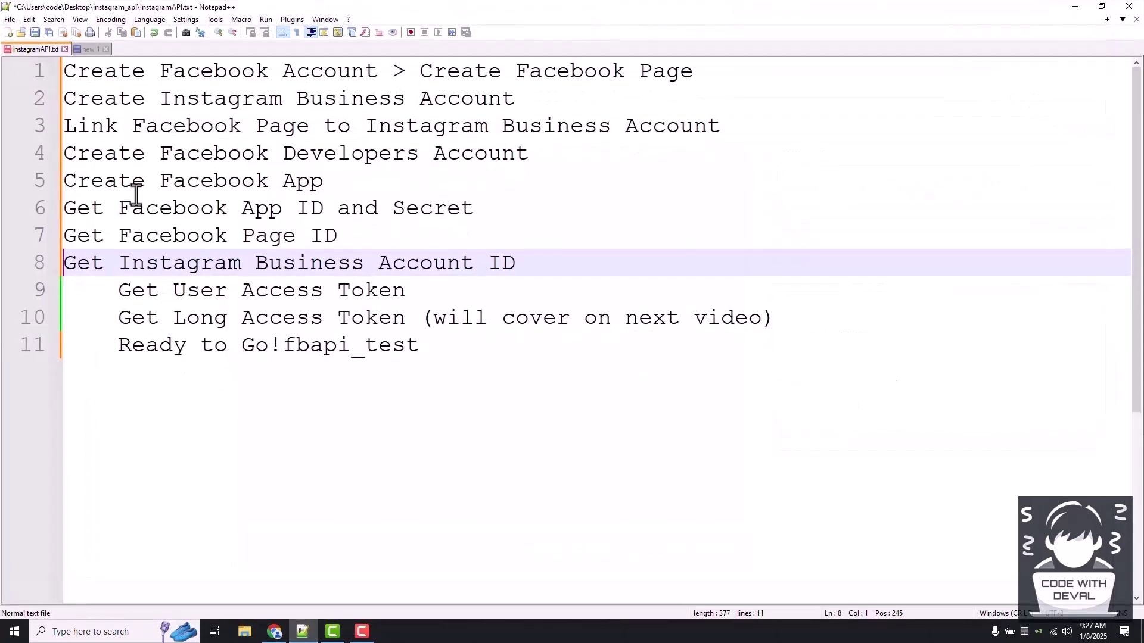
double_click(197, 263)
double_click(322, 263)
double_click(426, 263)
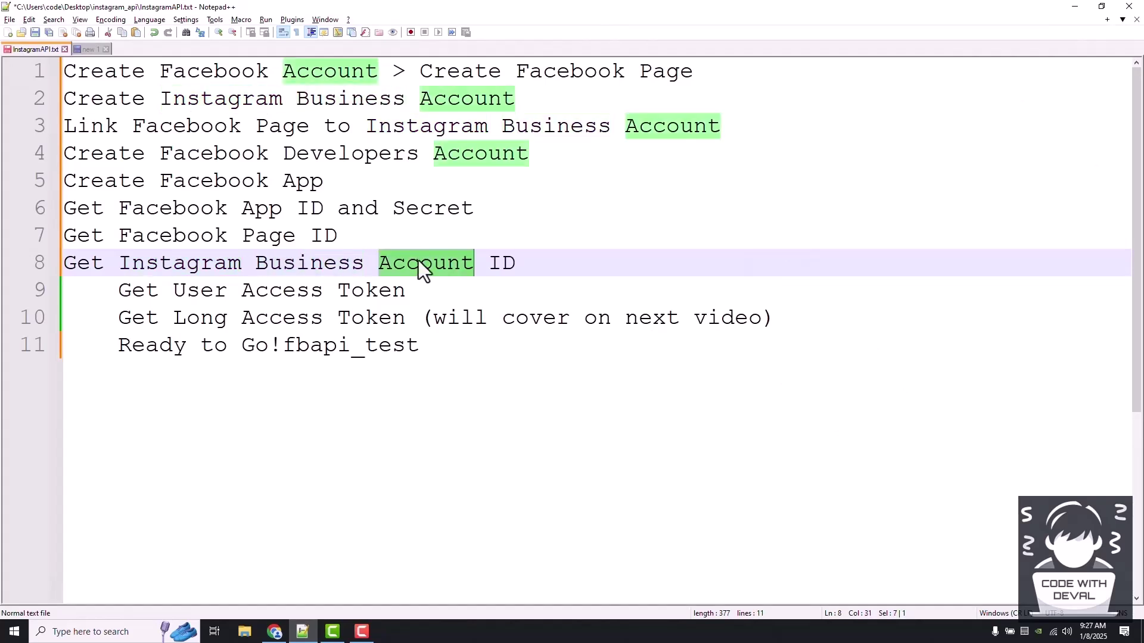
In the new note, select the {facebook_page_id}?fields=instagram_business_account request line.
click(82, 48)
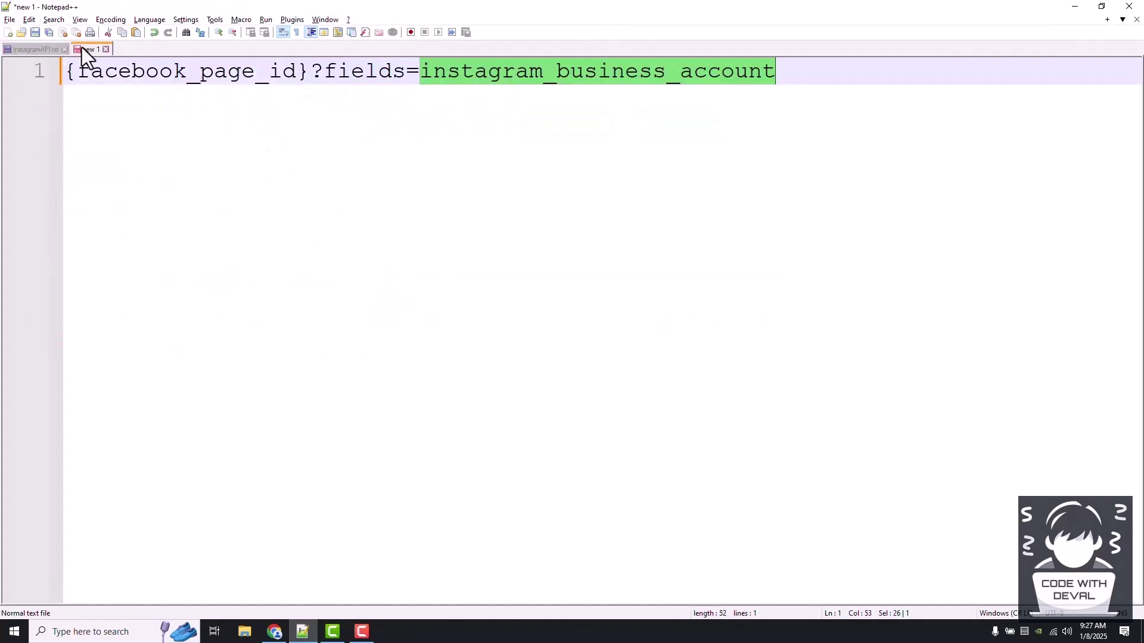
click(145, 71)
double_click(145, 71)
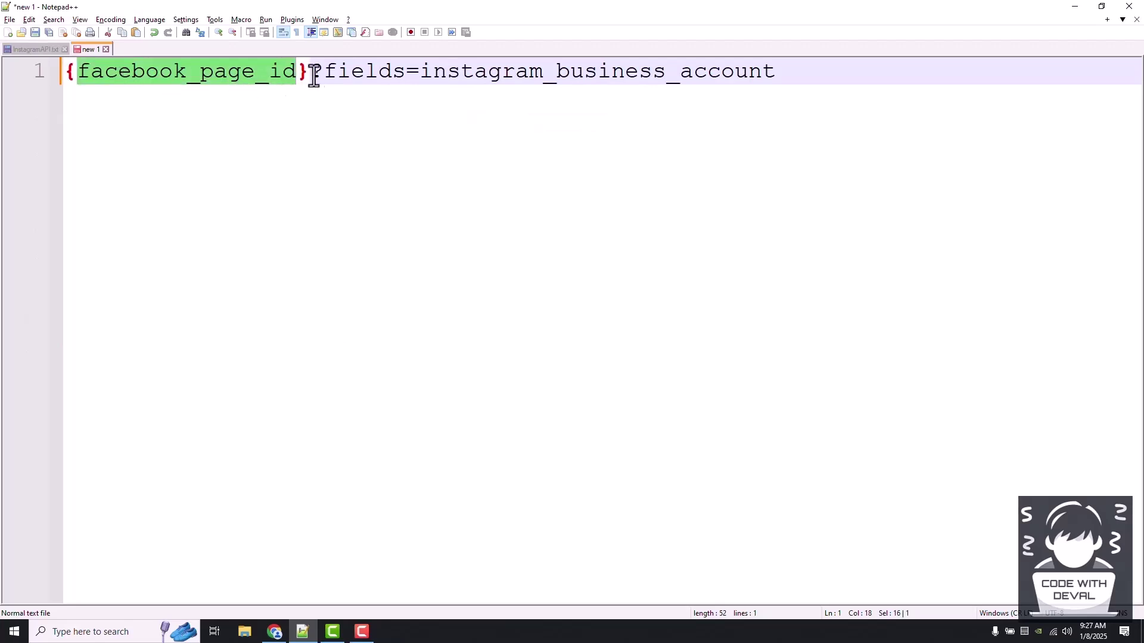
click(334, 73)
double_click(223, 79)
double_click(372, 72)
double_click(447, 73)
click(827, 70)
drag(847, 69, 67, 65)
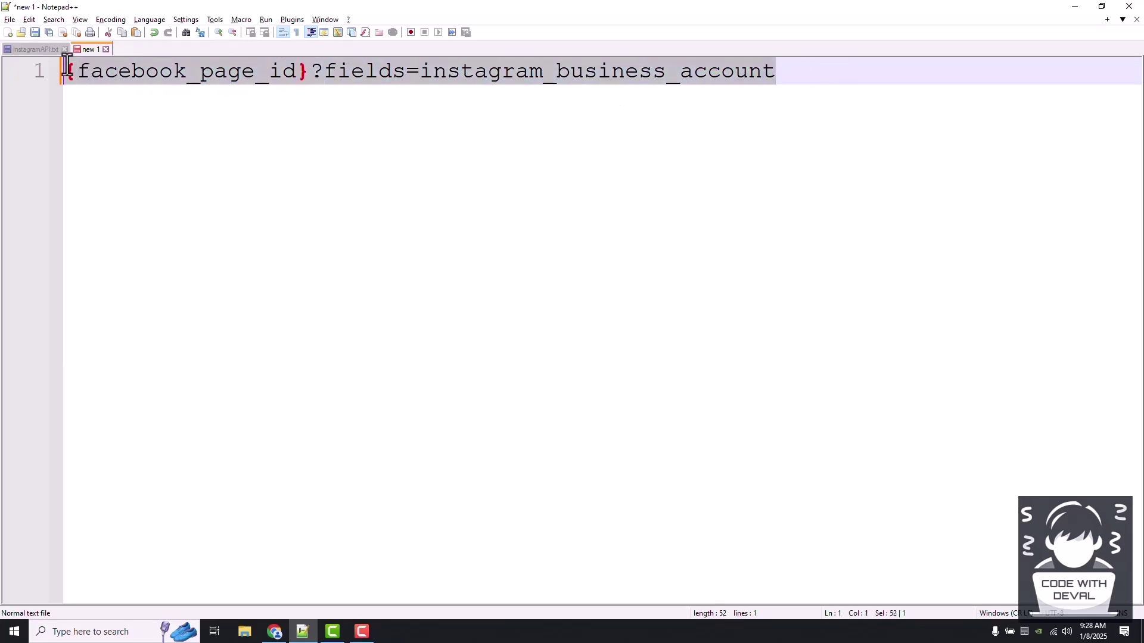
click(350, 73)
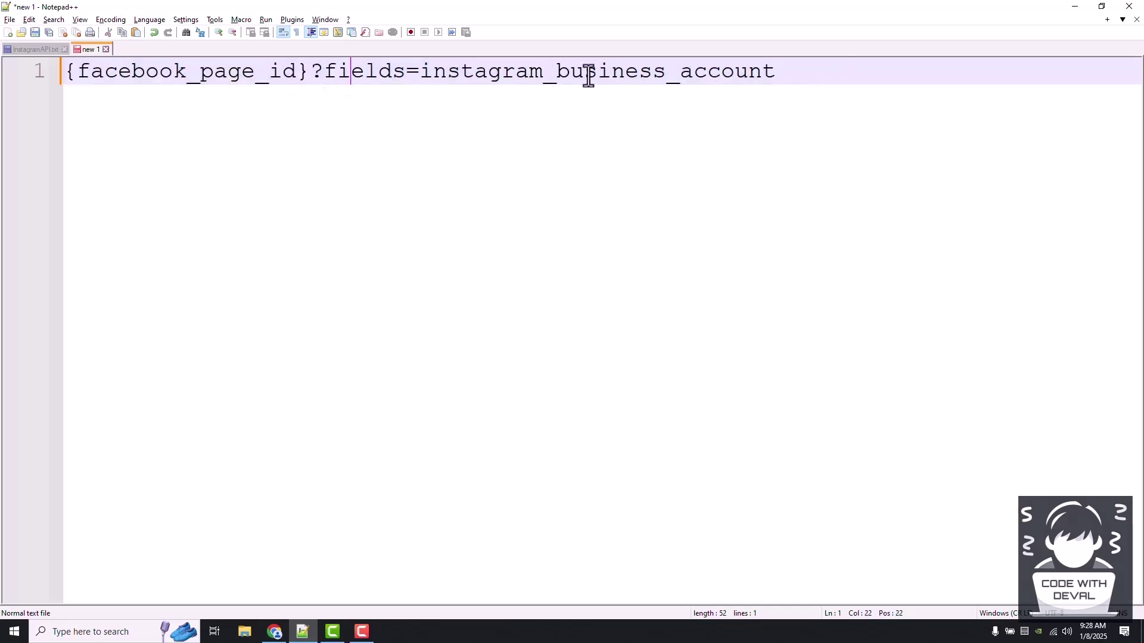
click(779, 74)
shift+click(78, 74)
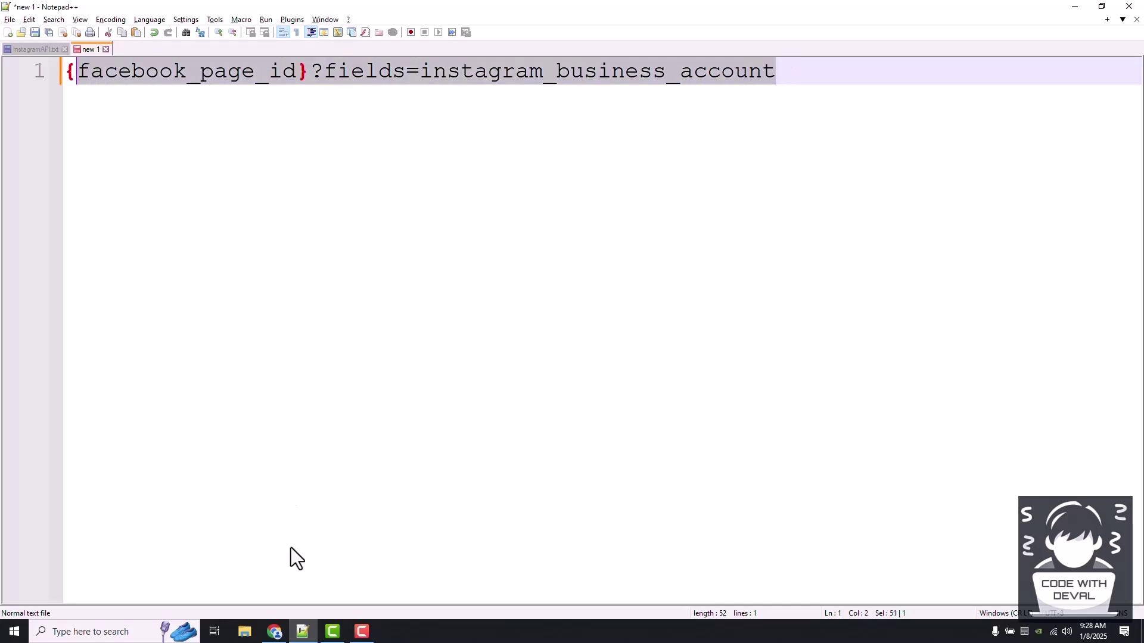
Undo a mistaken paste over the {facebook_page_id} placeholder and return to the Facebook Page ID.
click(275, 630)
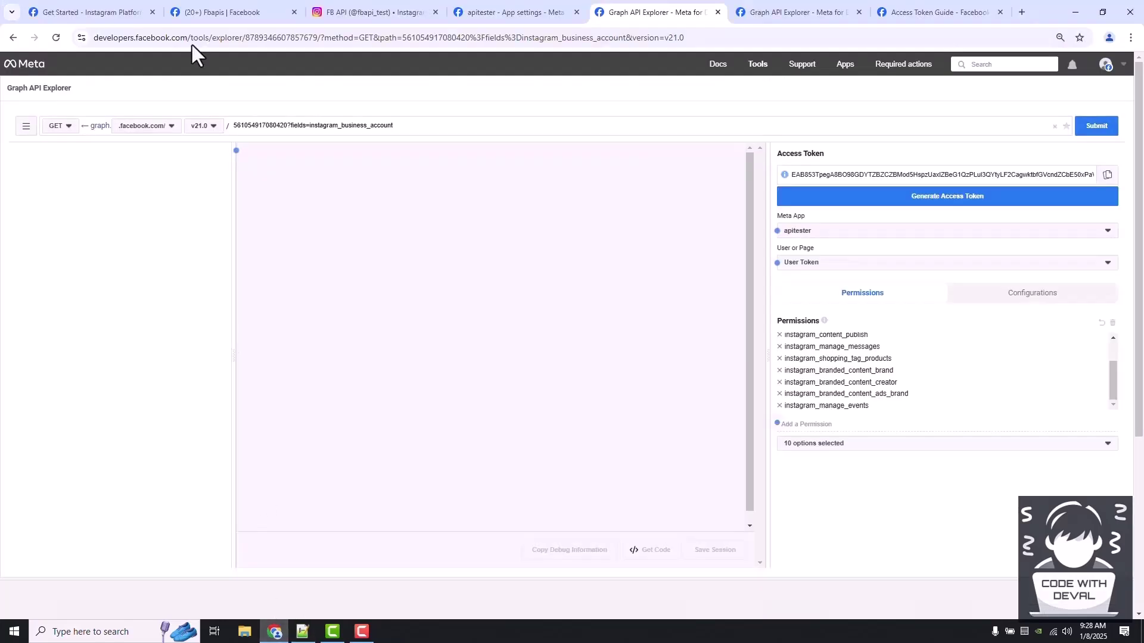
click(199, 12)
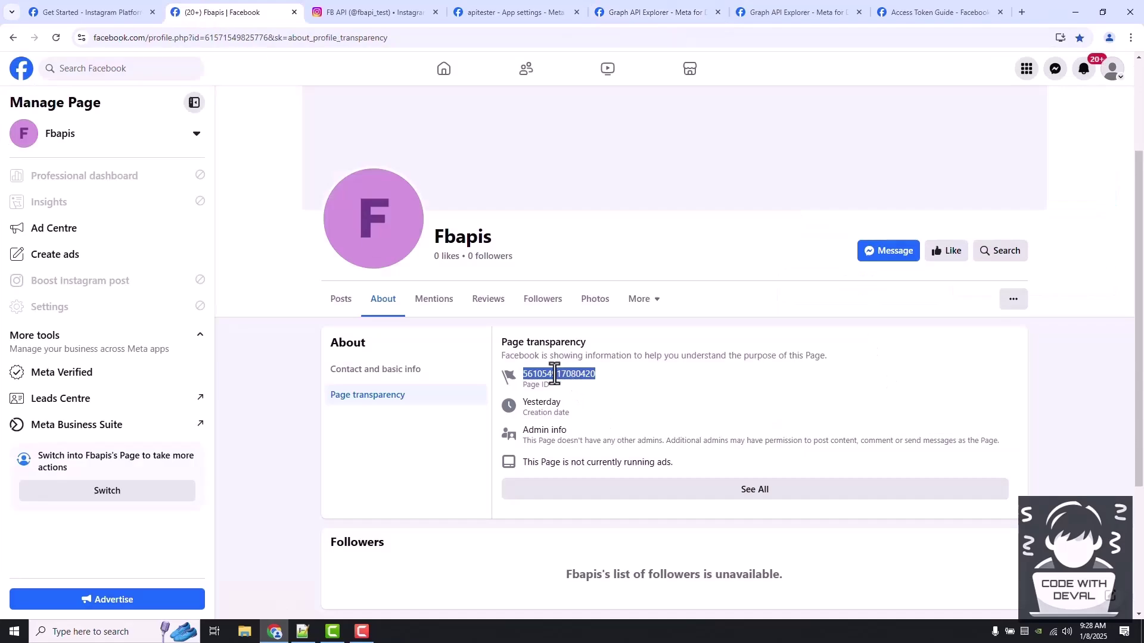
click(303, 633)
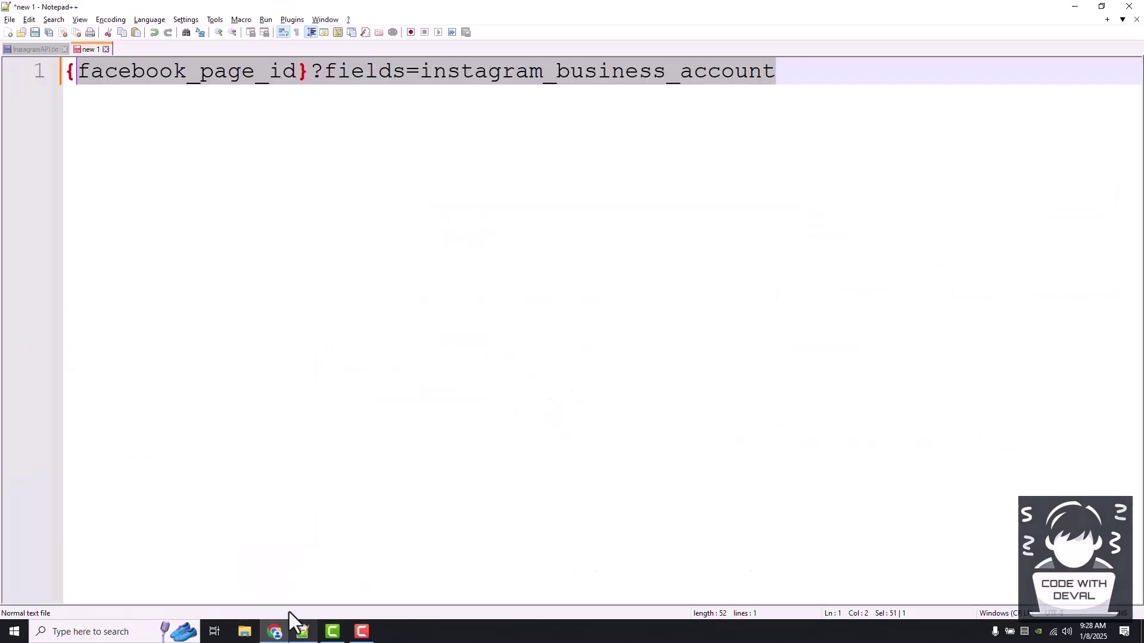
double_click(149, 82)
text(http://localhost:8888/)
key(ctrl+z)
key(alt+Tab)
click(540, 375)
double_click(540, 376)
key(ctrl+c)
key(alt+Tab)
drag(311, 71, 36, 82)
key(ctrl+v)
key(ctrl+a)
key(alt+Tab)
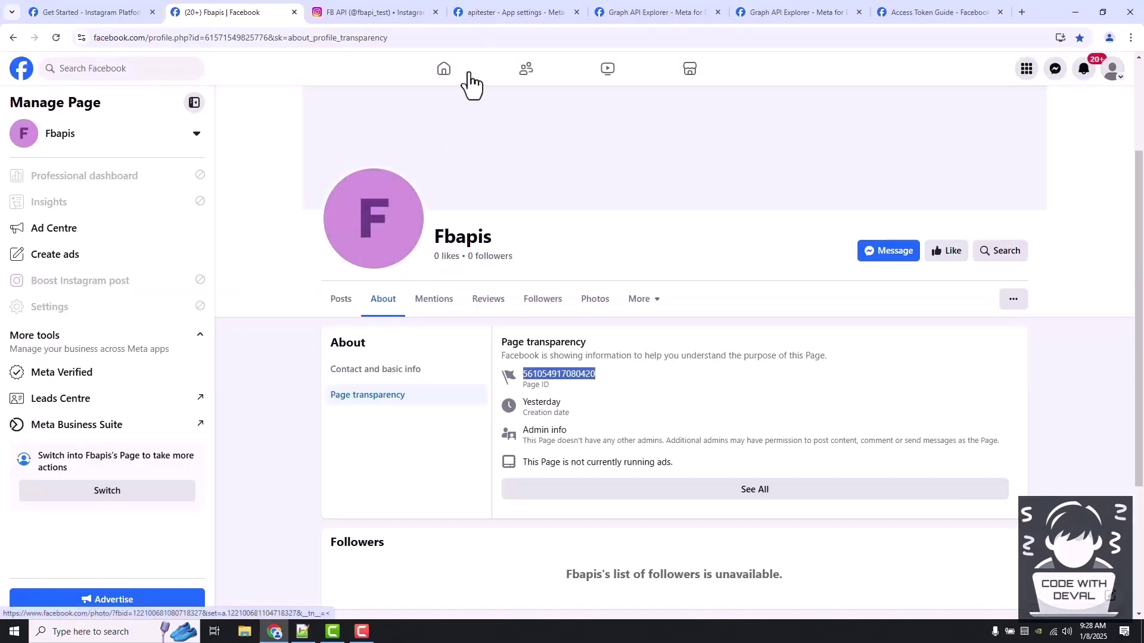
Paste the request into the Graph API Explorer path and submit, returning the missing-permission error.
click(601, 12)
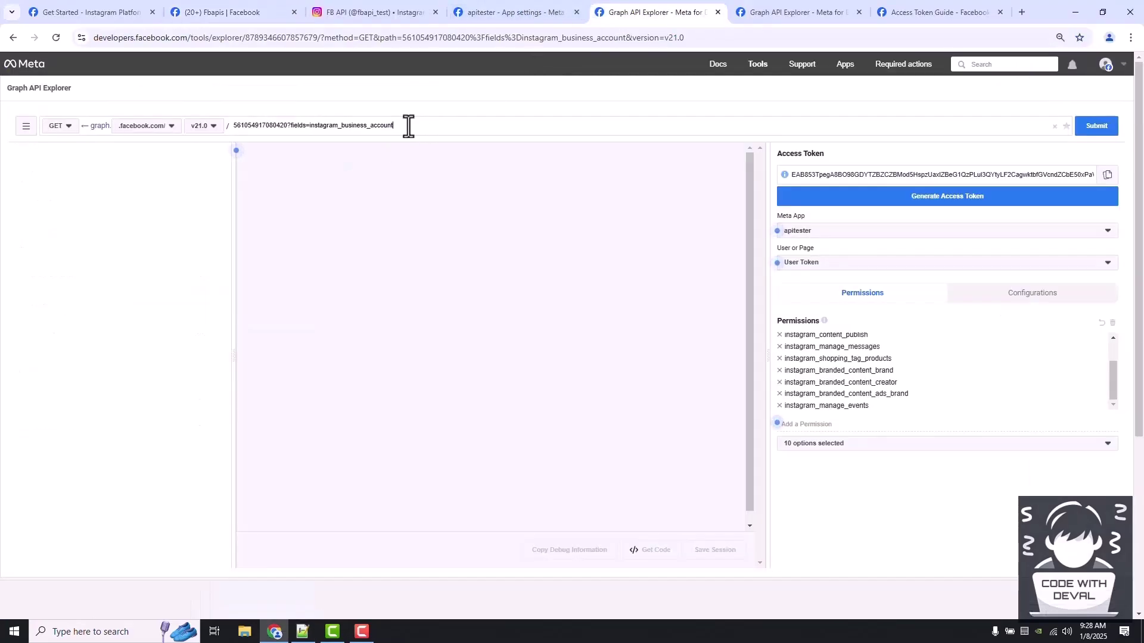
key(ctrl+a)
key(ctrl+v)
click(1095, 127)
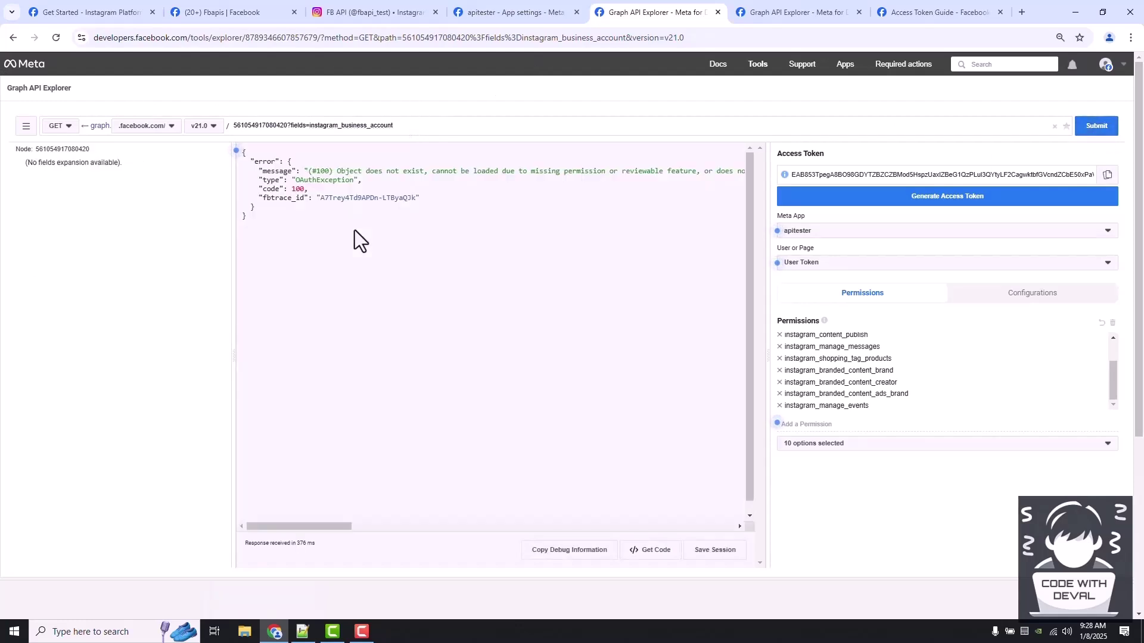
drag(318, 527, 430, 528)
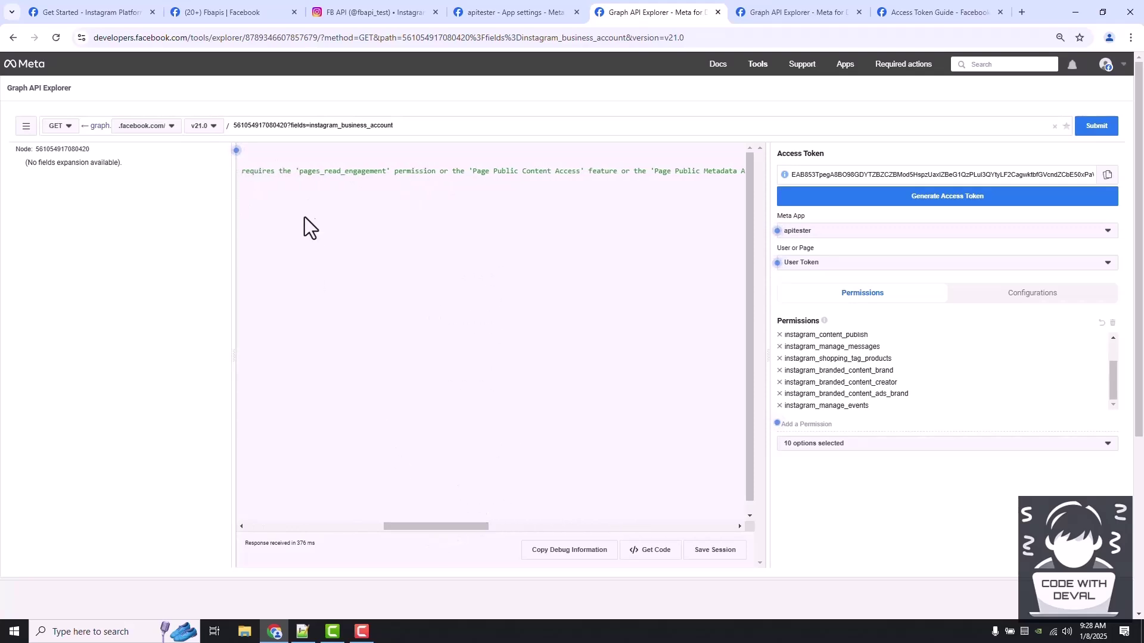
Add the pages_read_engagement permission copied from the error message.
double_click(323, 170)
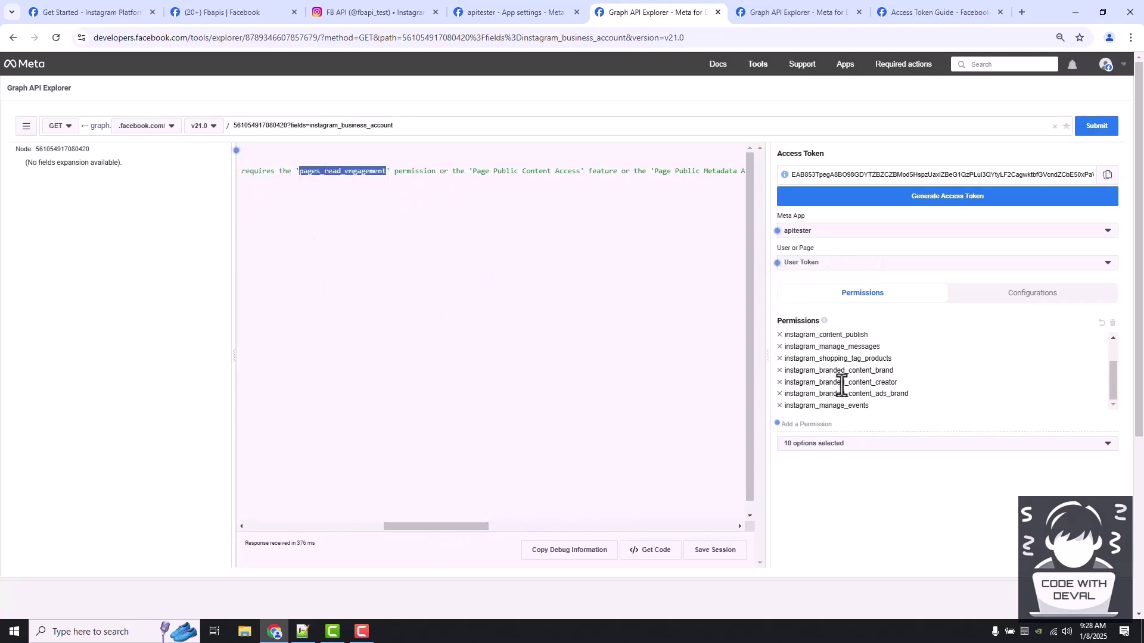
click(807, 434)
key(ctrl+v)
key(Return)
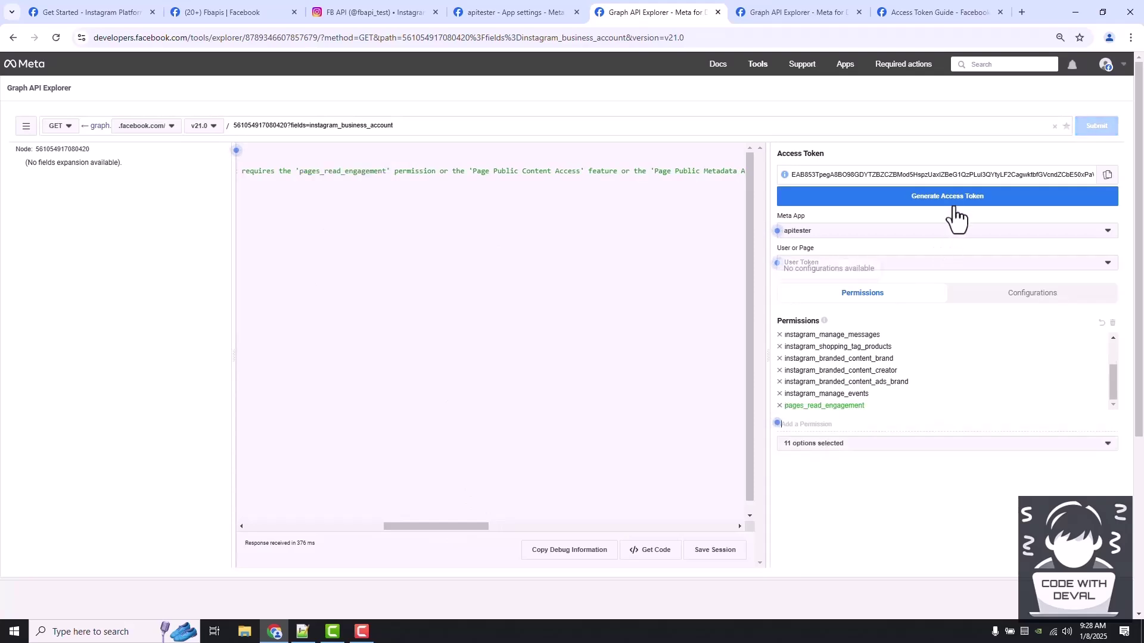
Regenerate the access token, granting access to the Fbapis page and fbapi_test Instagram account.
click(947, 198)
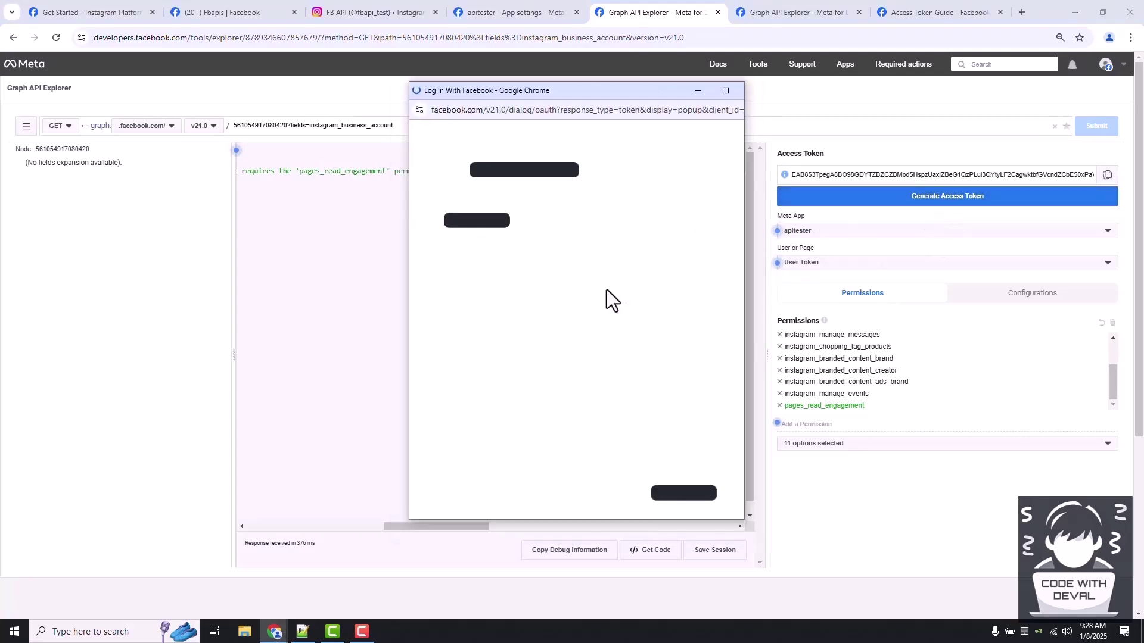
click(653, 506)
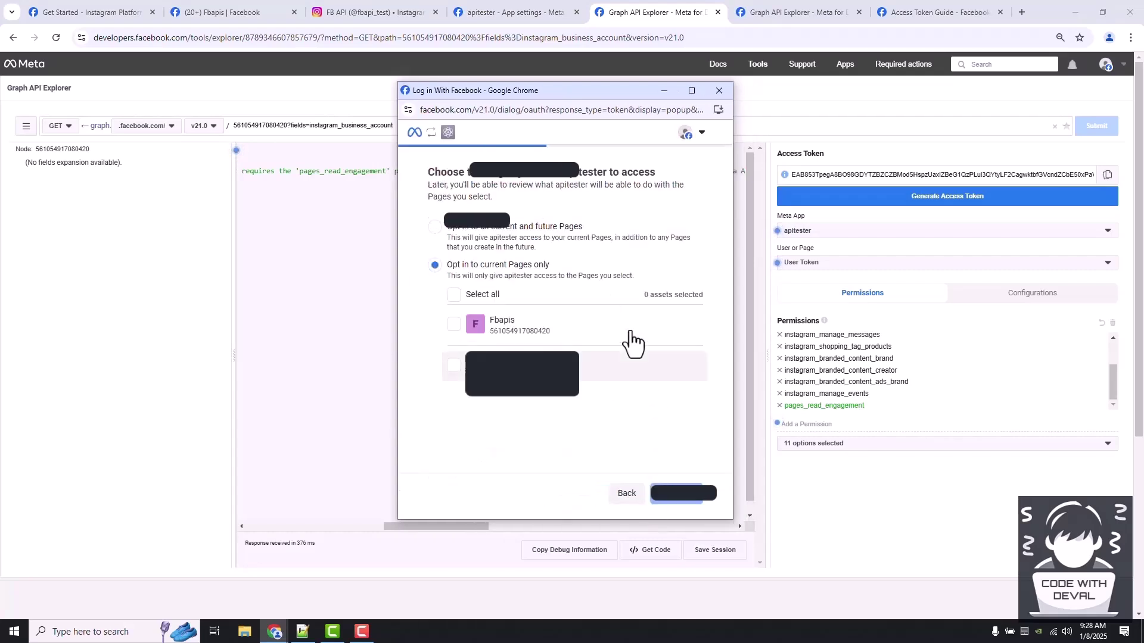
click(454, 324)
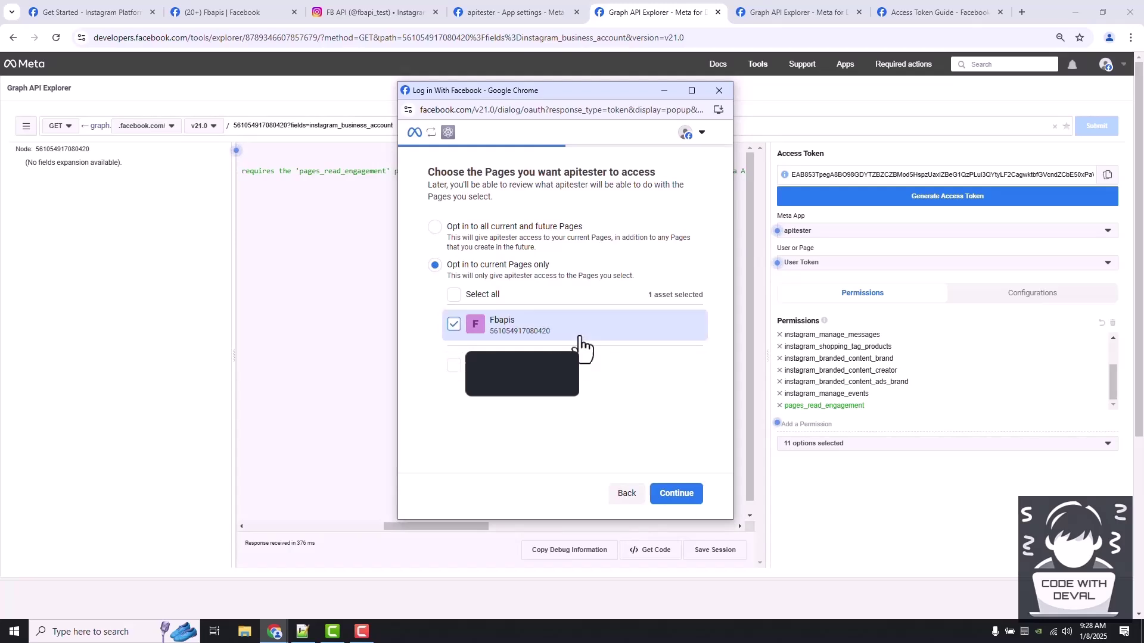
click(674, 494)
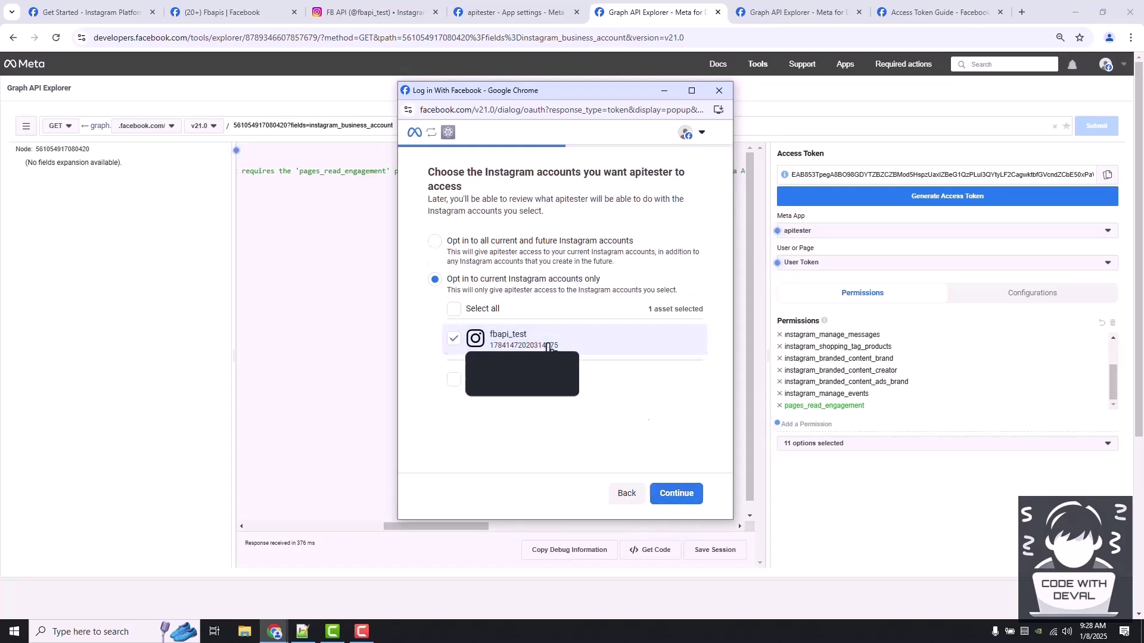
click(676, 495)
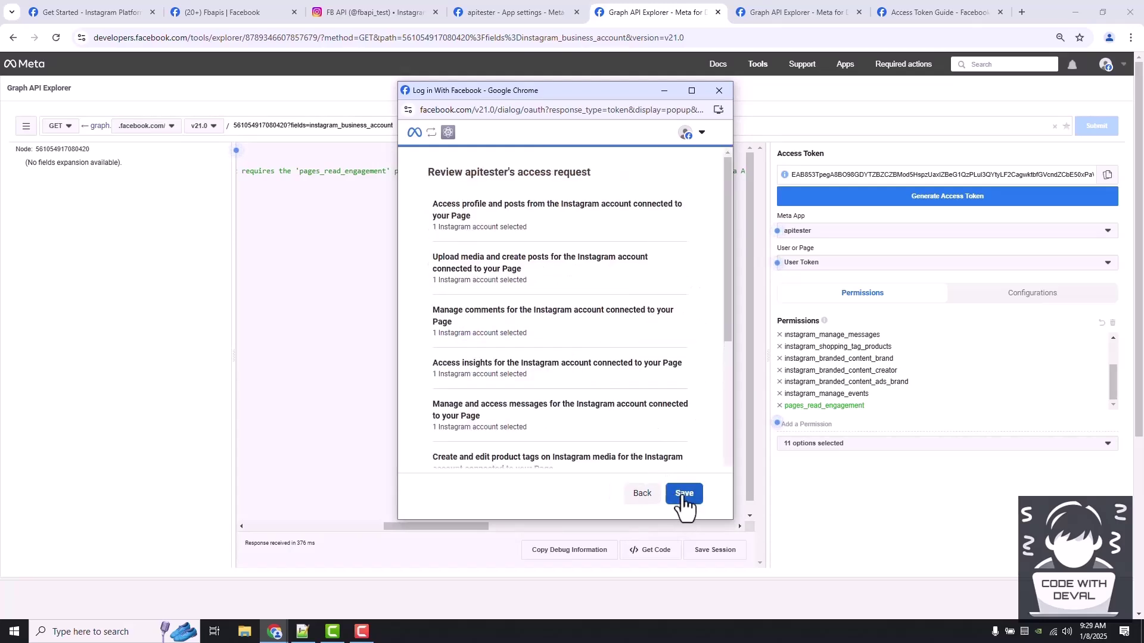
click(683, 496)
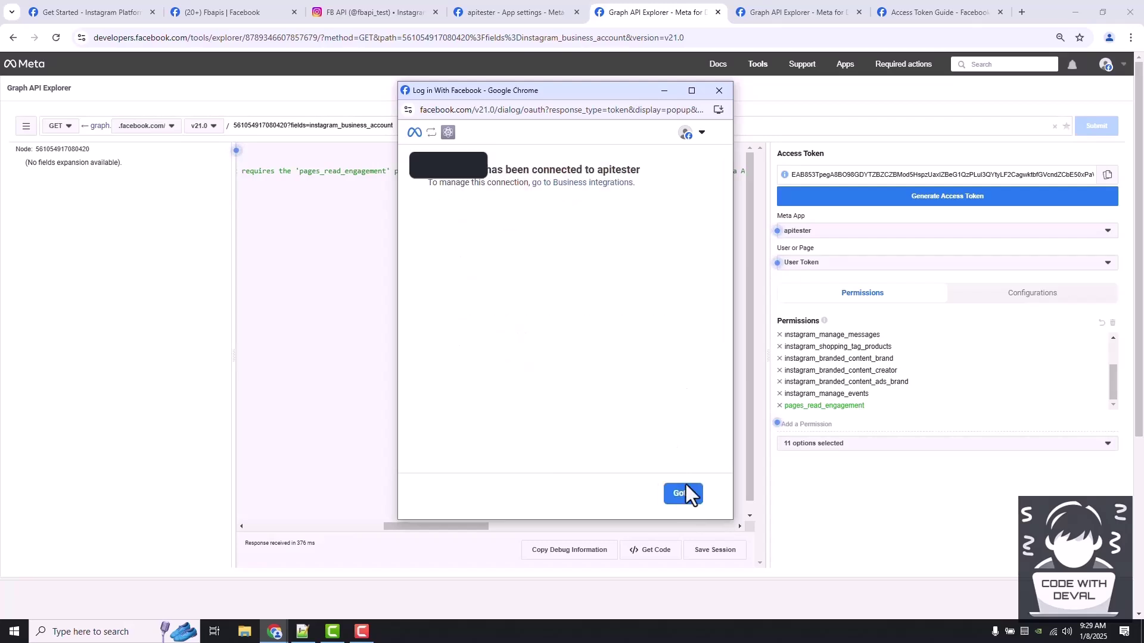
click(683, 494)
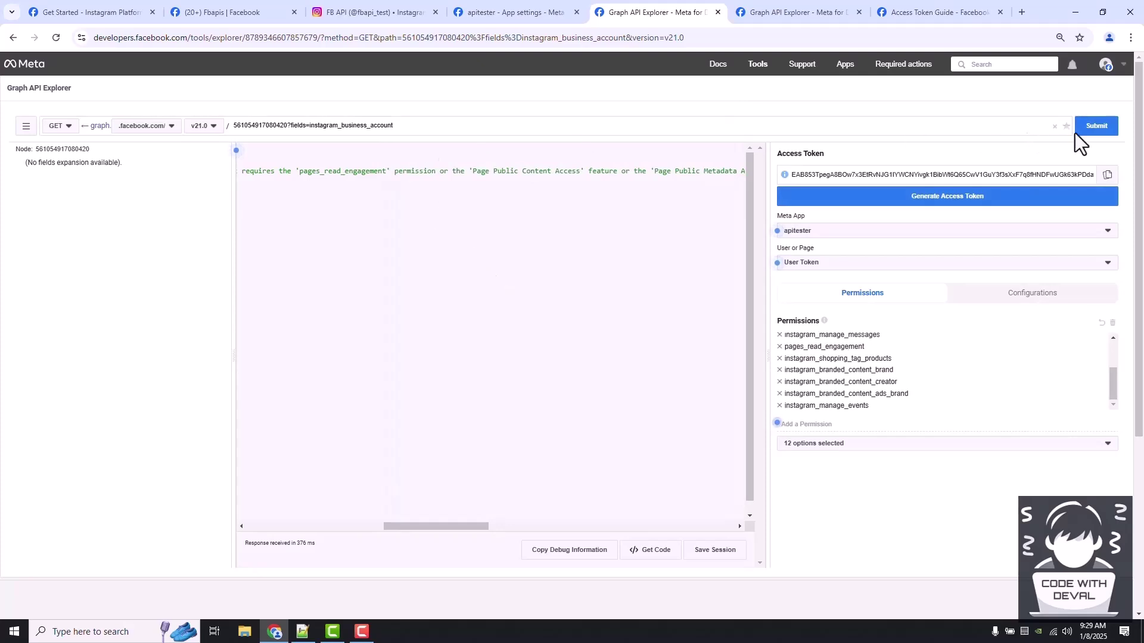
click(1097, 127)
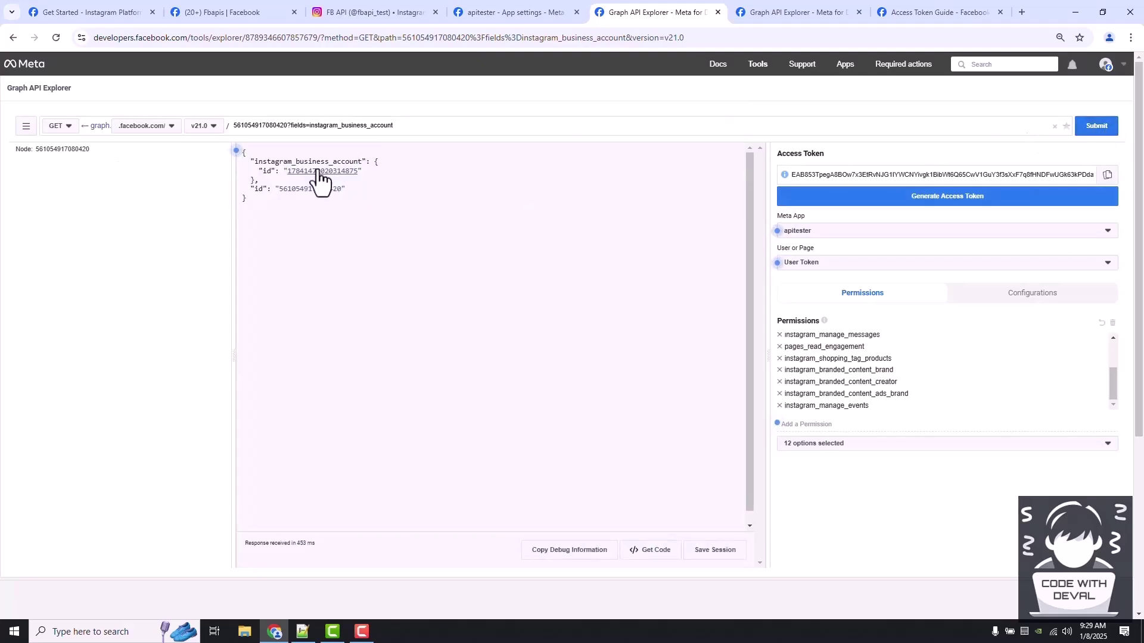
drag(314, 161, 286, 172)
key(ctrl+c)
click(266, 171)
click(302, 631)
click(788, 68)
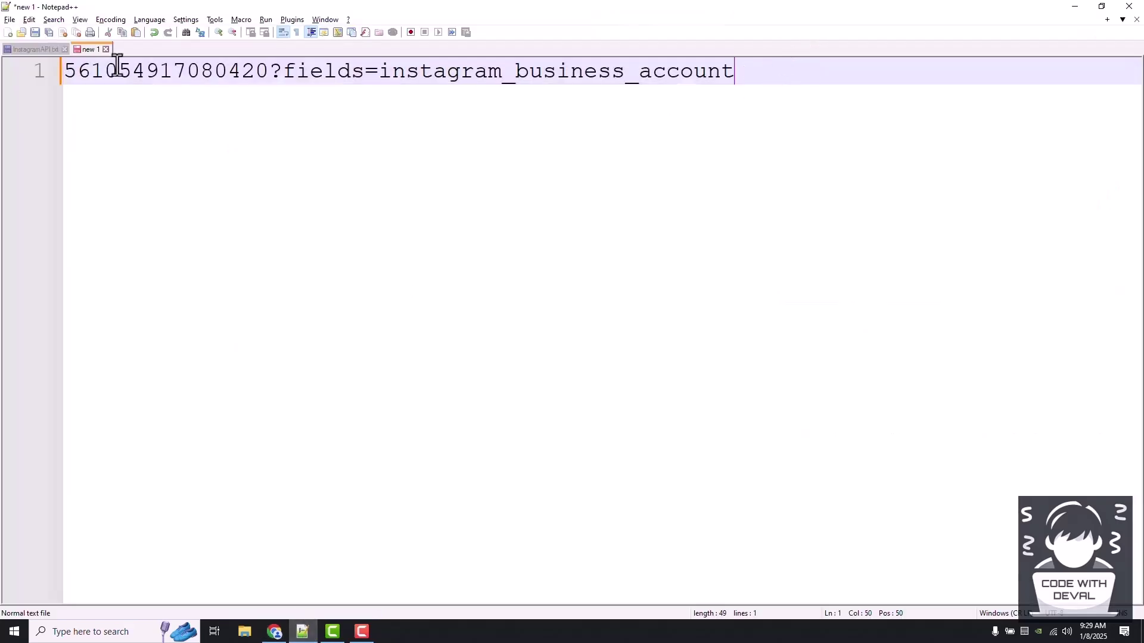
key(Return)
key(Return)
key(ctrl+v)
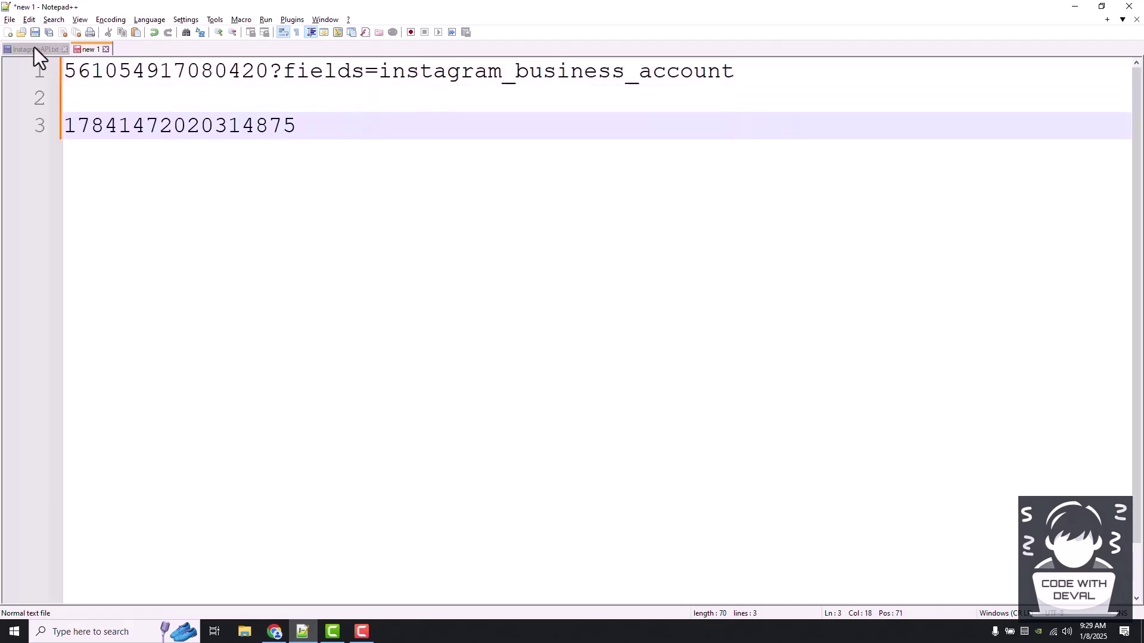
Unindent line 9, 'Get User Access Token', in InstagramAPI.txt.
click(34, 49)
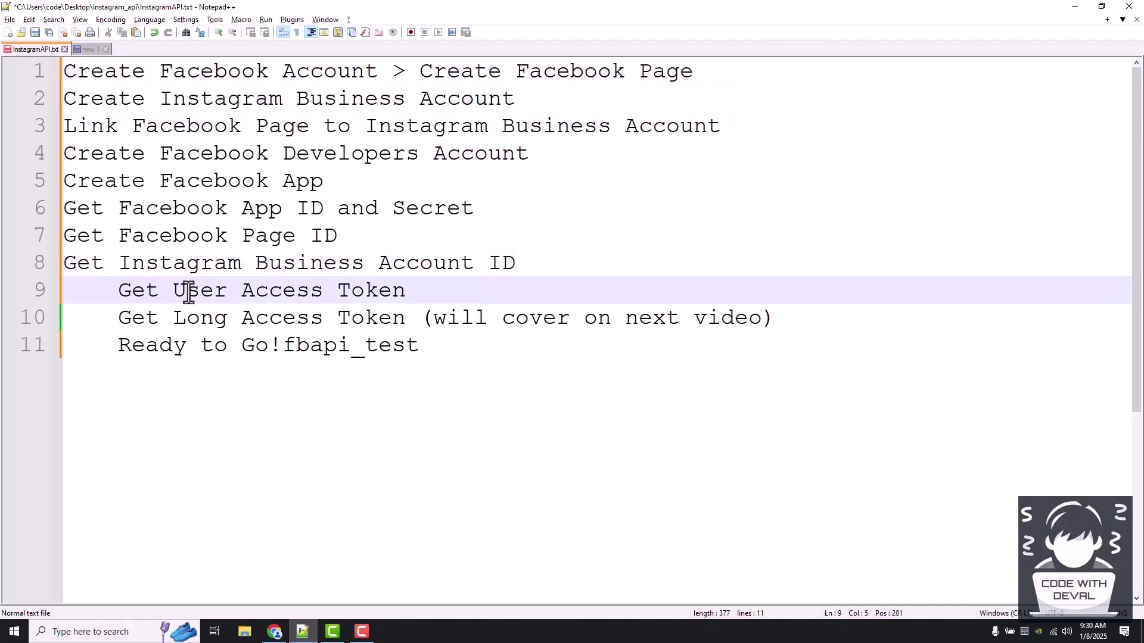
key(BackSpace)
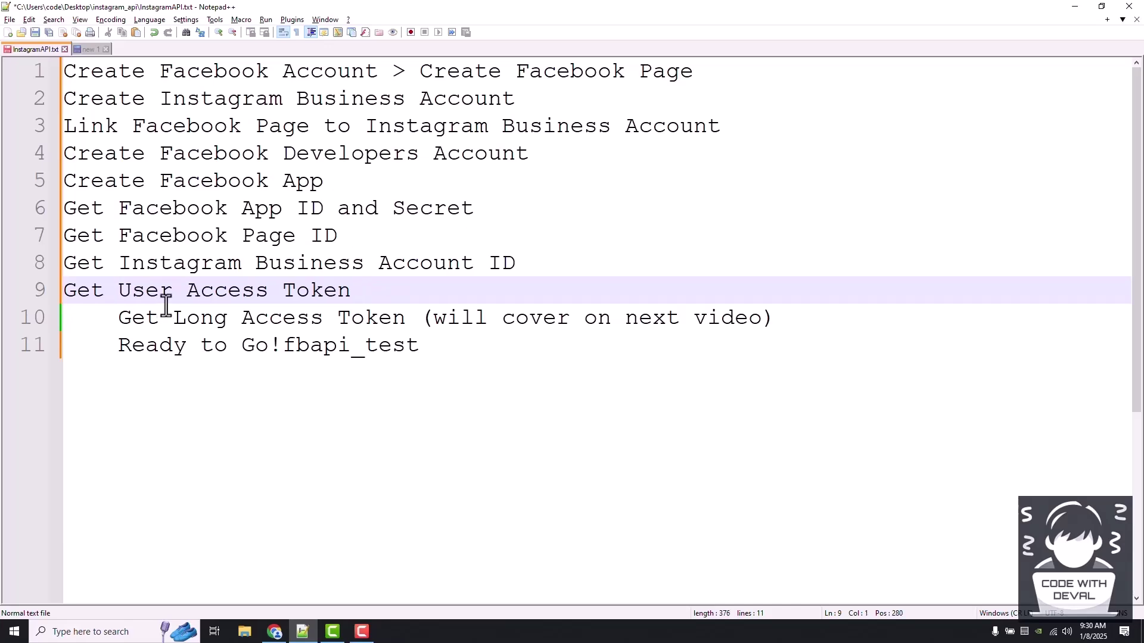
key(alt+Tab)
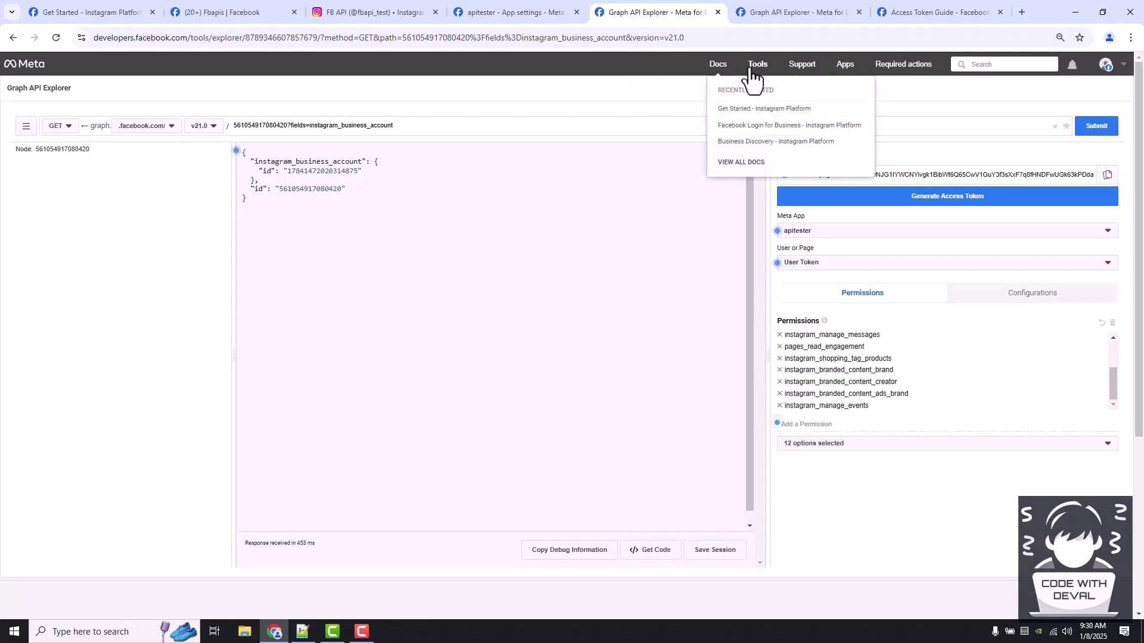
Open the Access Token Tool from the full list of developer tools.
mouse_move(753, 69)
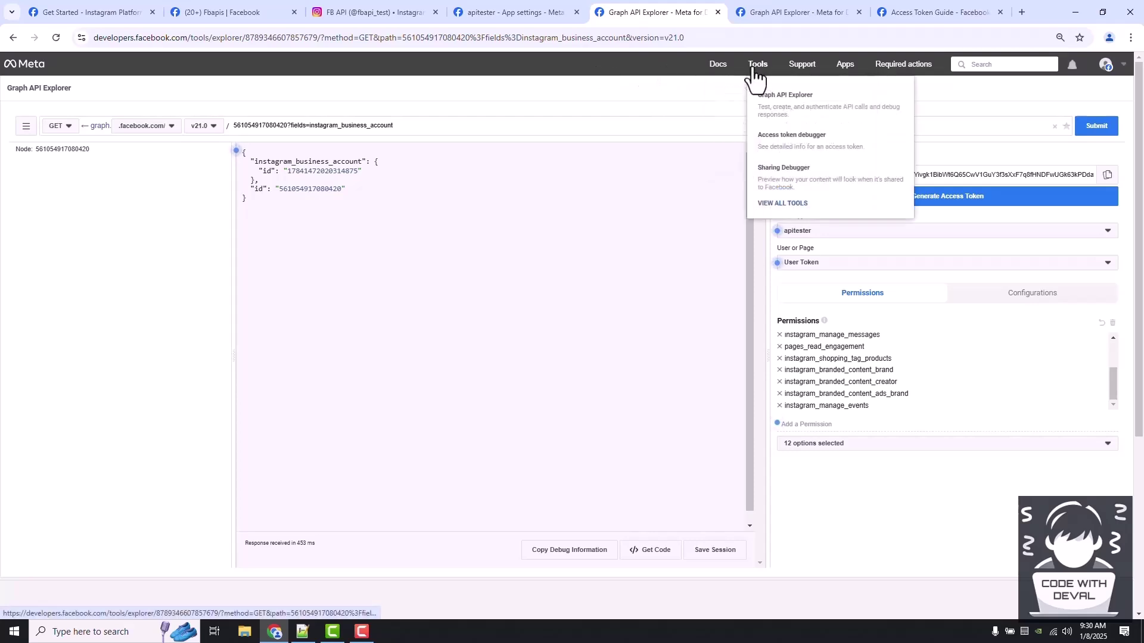
click(782, 204)
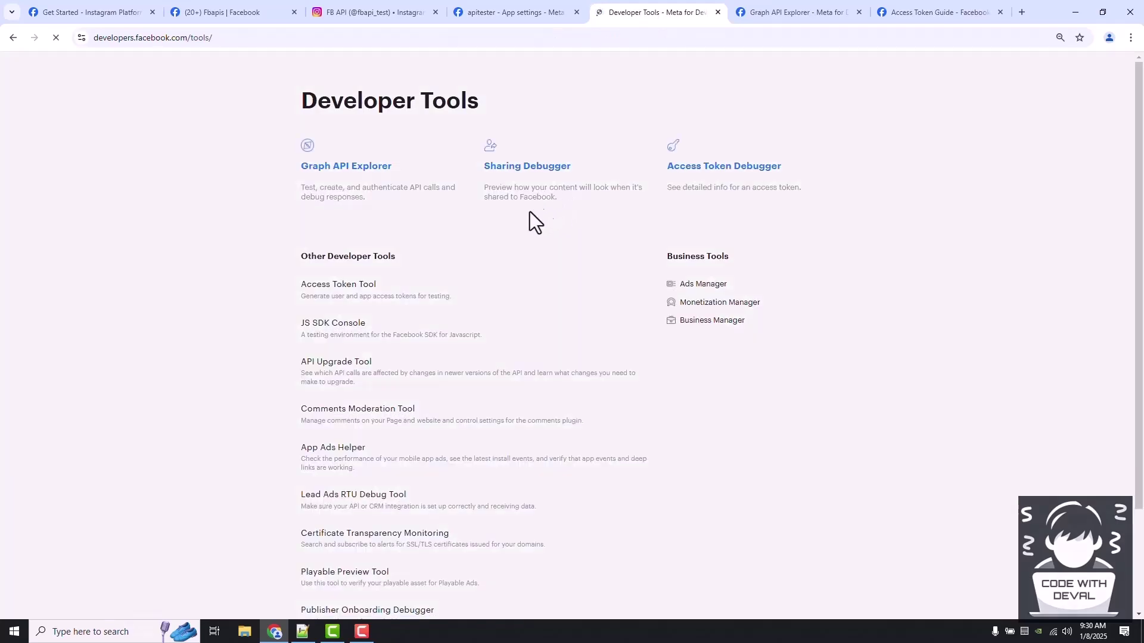
scroll(435, 378, down, 3)
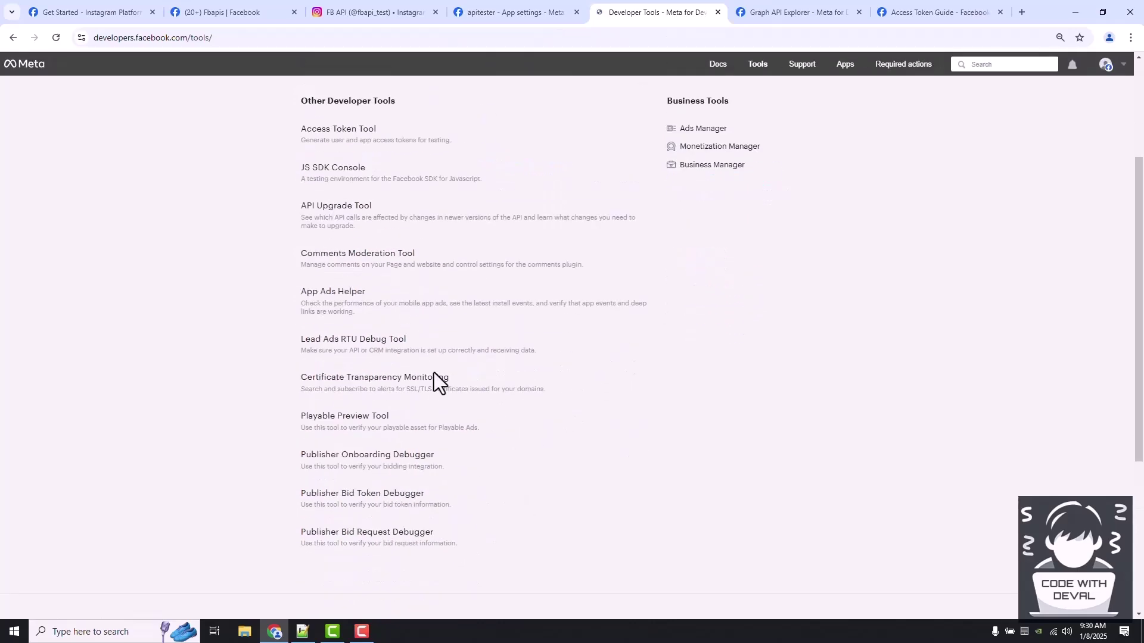
scroll(435, 378, up, 3)
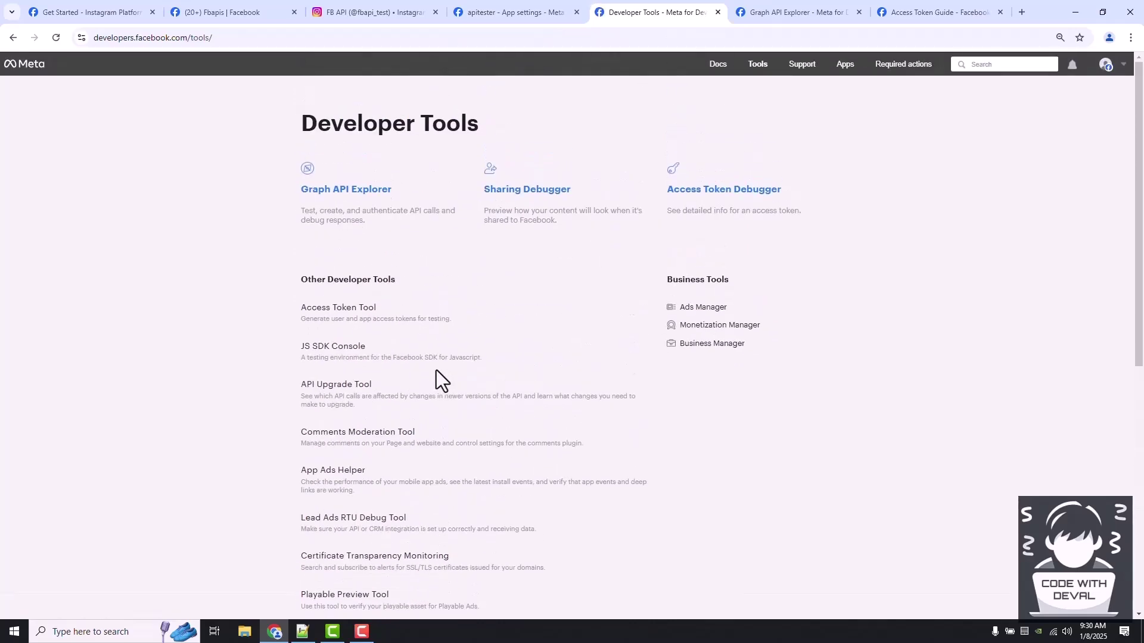
click(339, 309)
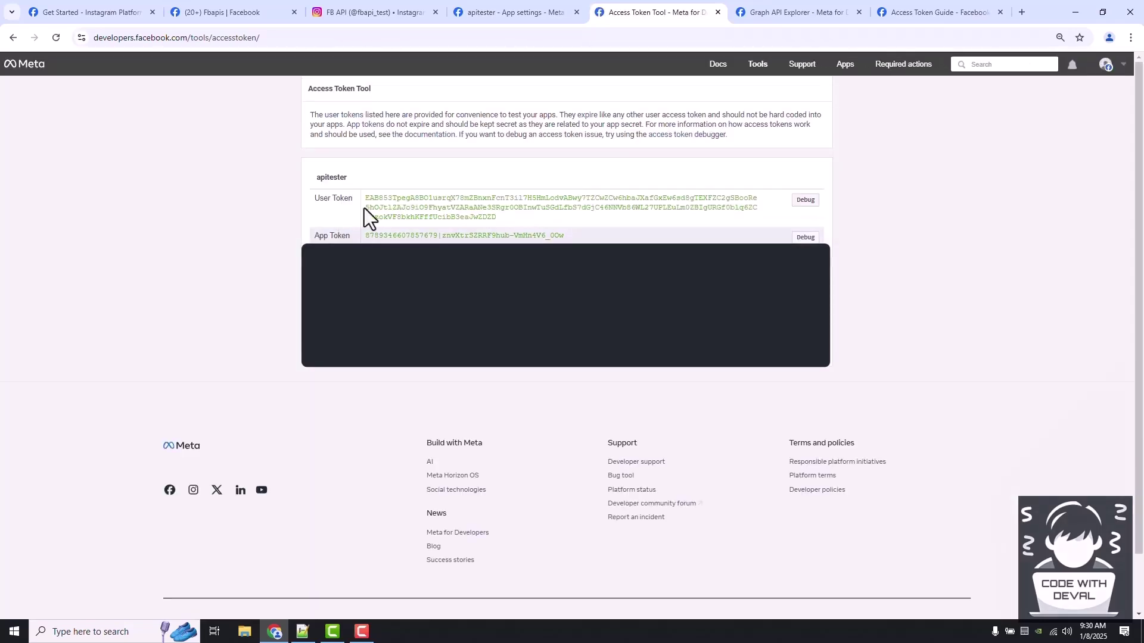
Highlight the app name and the User Token value to inspect them.
double_click(332, 179)
drag(492, 224, 356, 198)
click(415, 199)
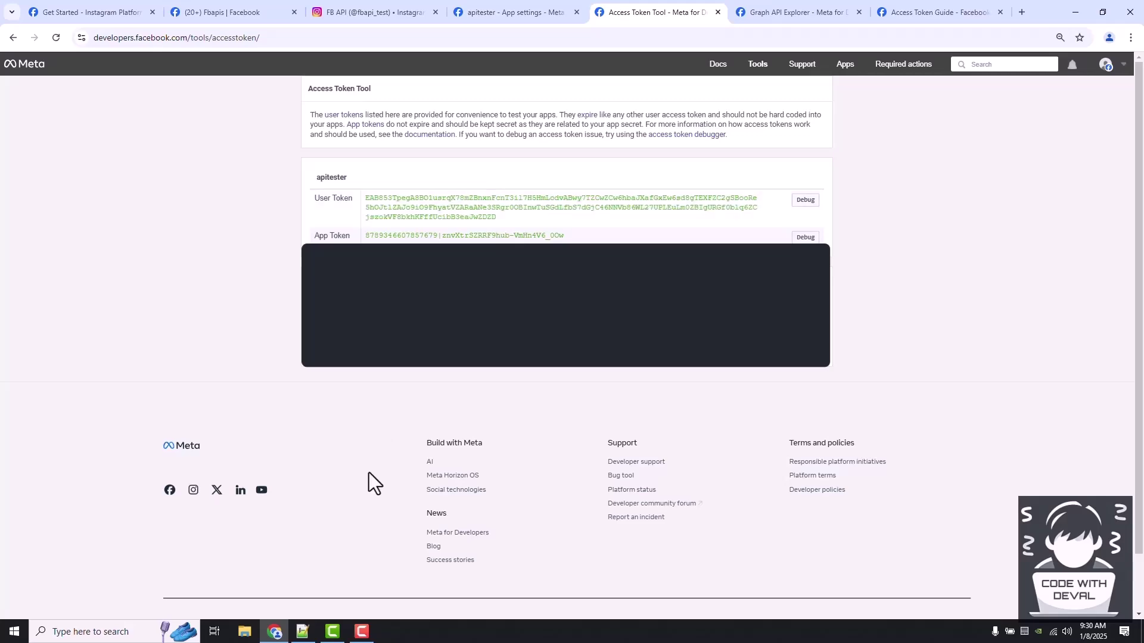
In InstagramAPI.txt, outdent line 10, 'Get Long Access Token (will cover on next video)'.
click(302, 631)
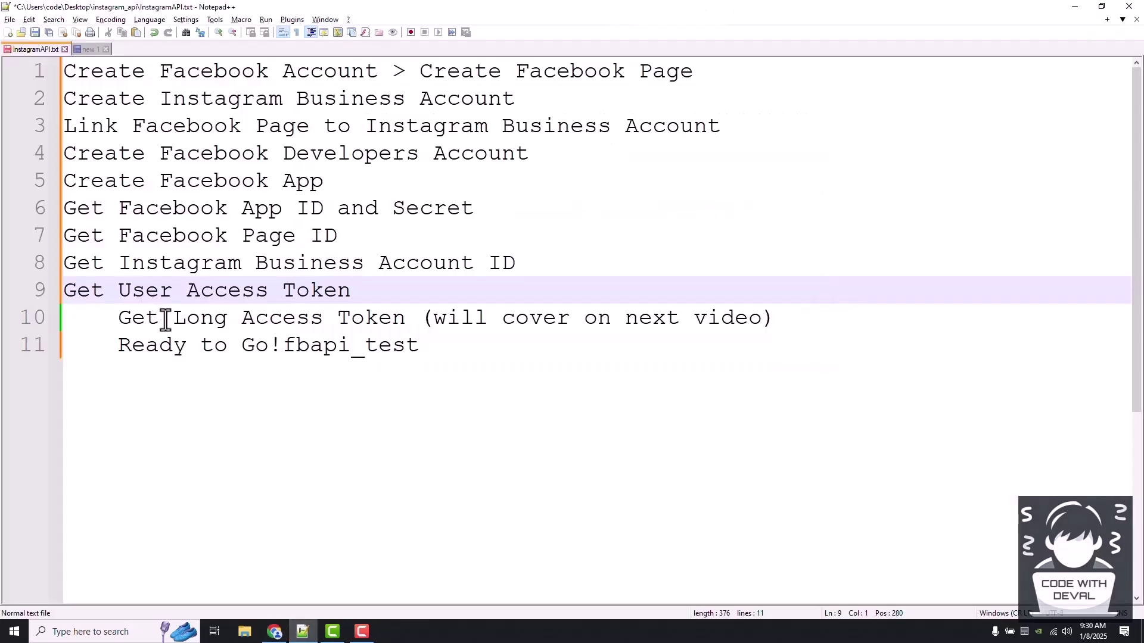
click(118, 319)
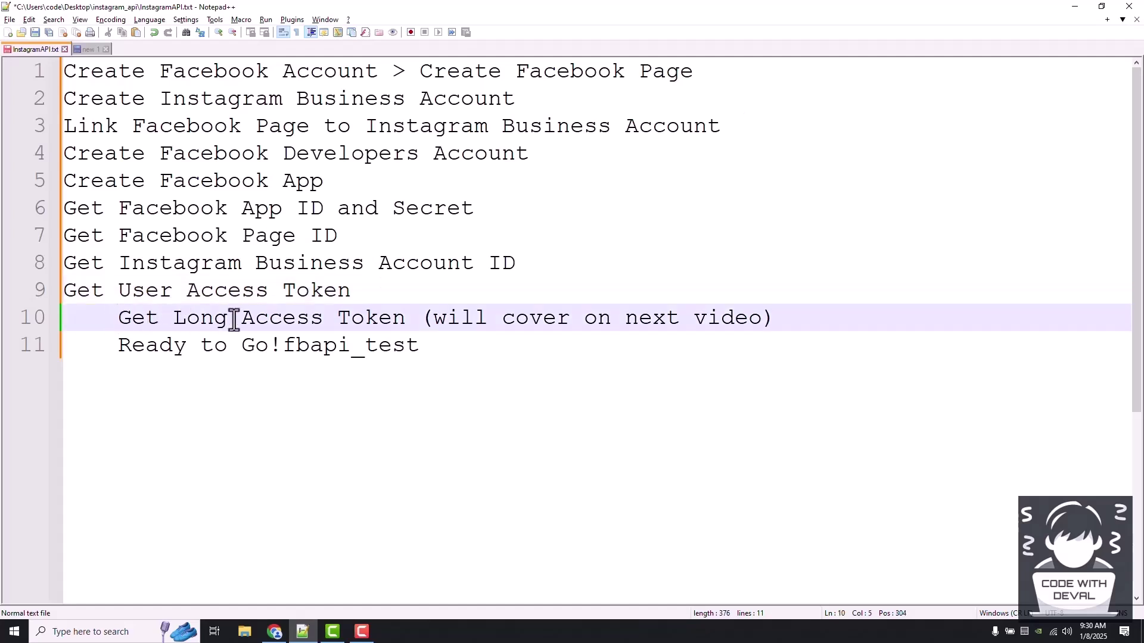
key(BackSpace)
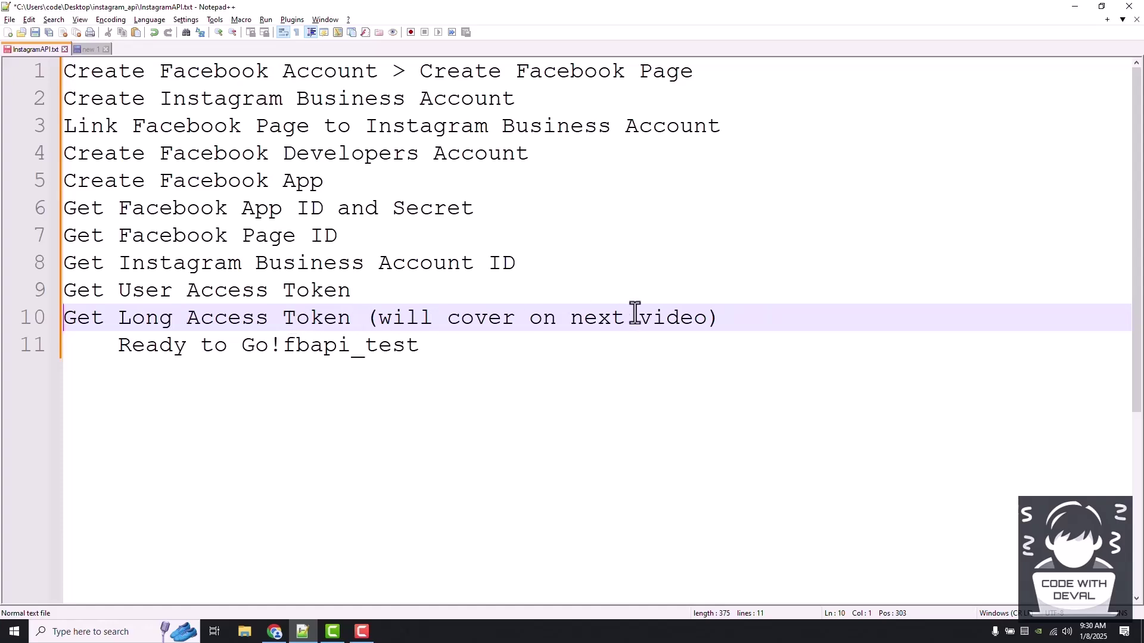
Review the Token wording on lines 9 and 10 against the Access Token Tool page.
double_click(326, 318)
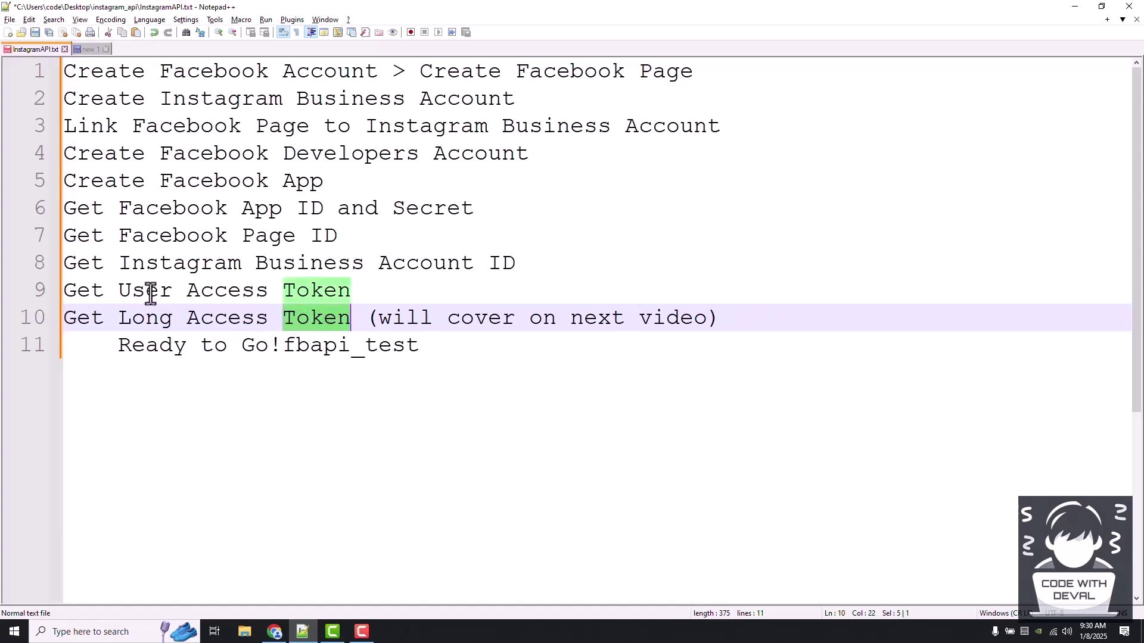
double_click(151, 292)
double_click(247, 292)
double_click(301, 291)
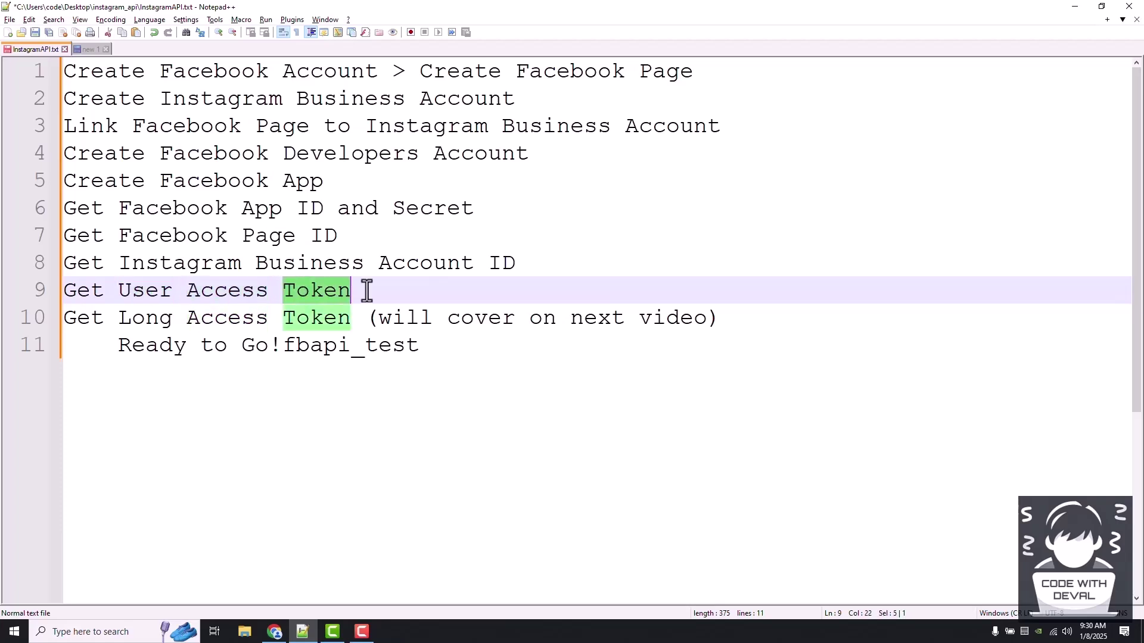
click(387, 290)
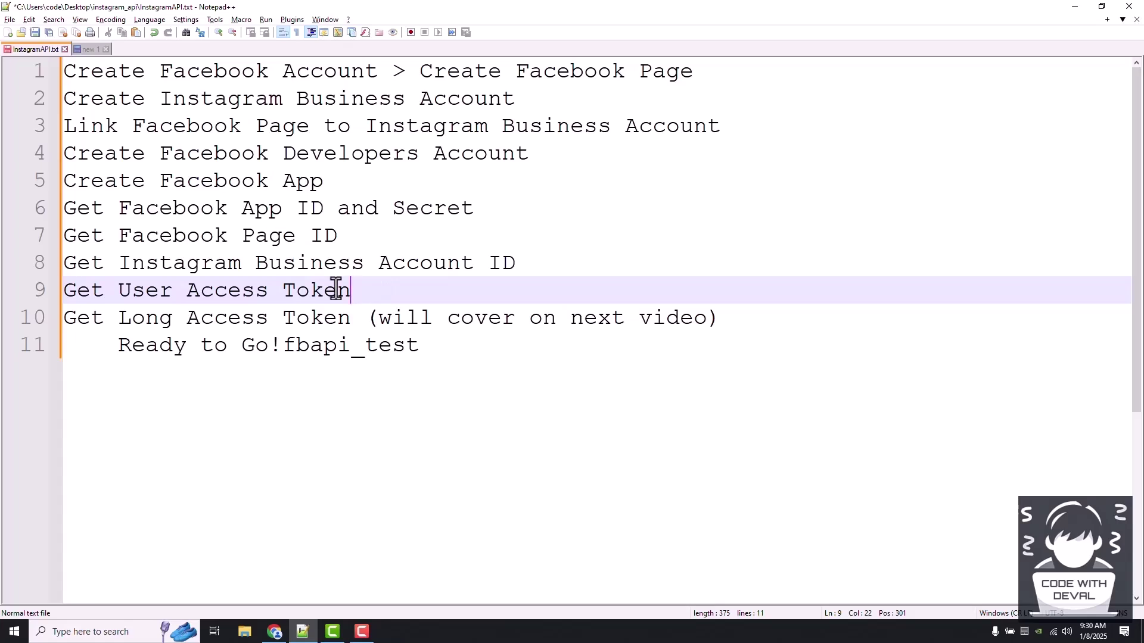
click(273, 631)
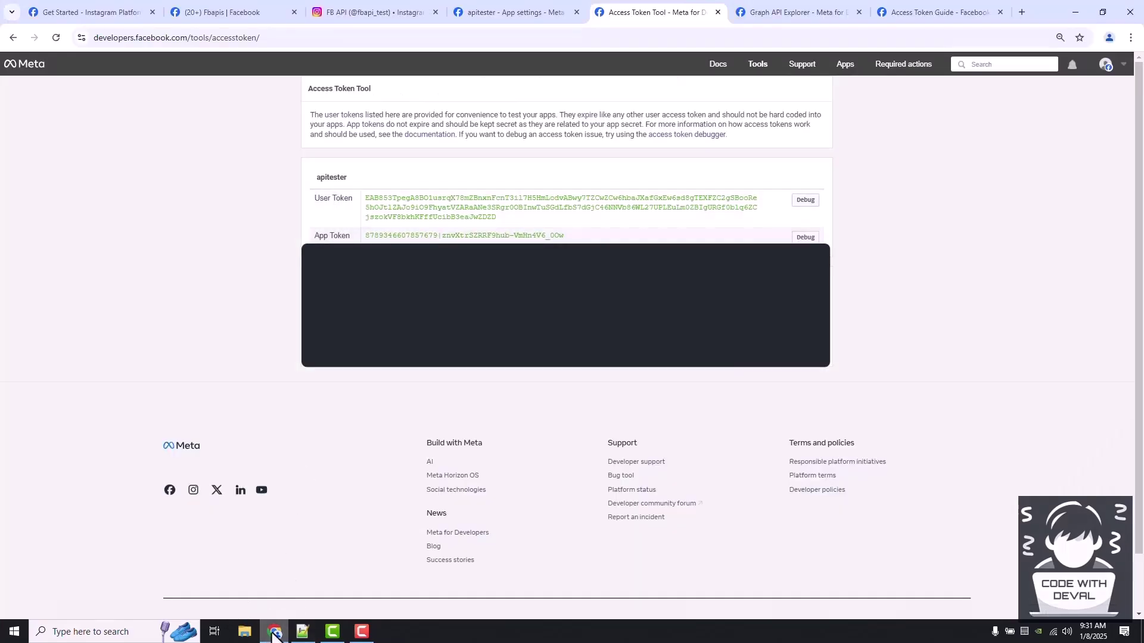
click(274, 628)
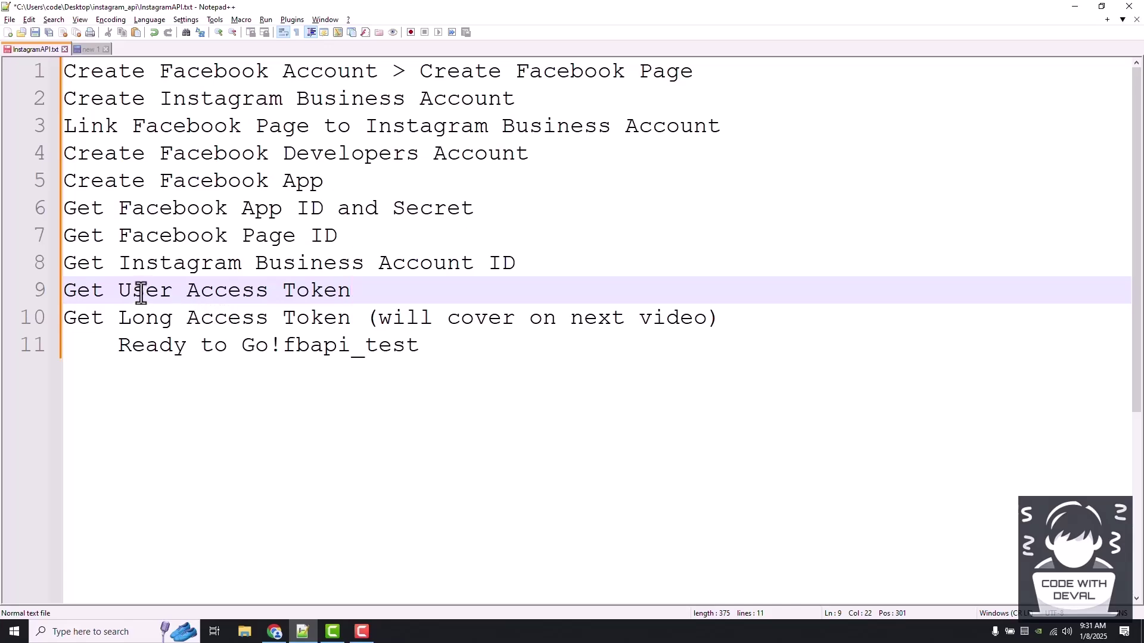
click(280, 633)
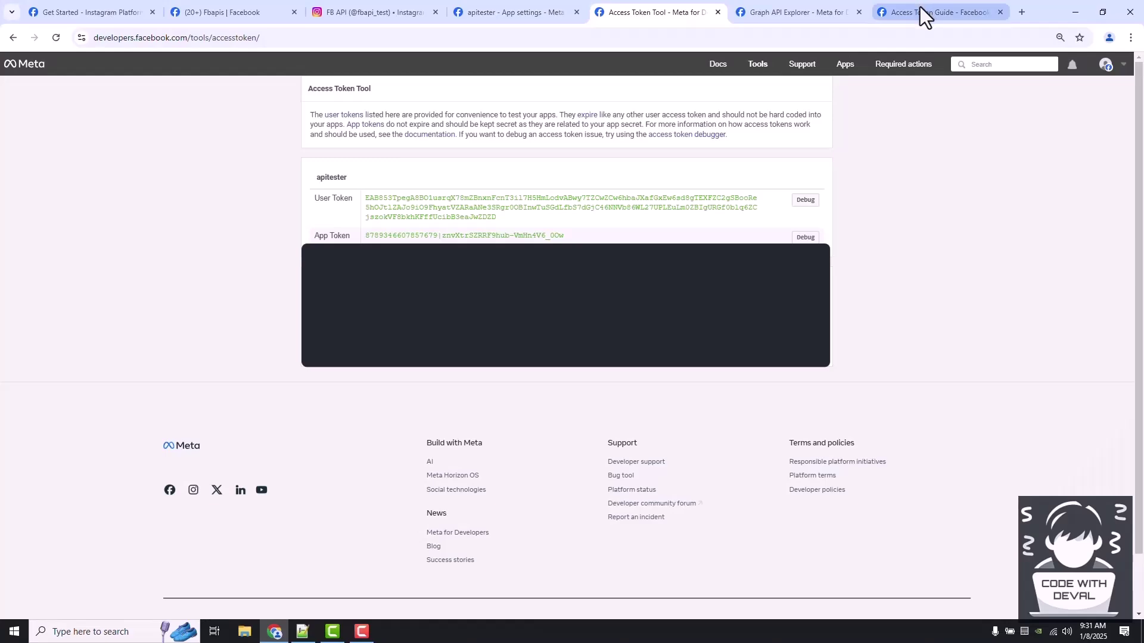
click(920, 6)
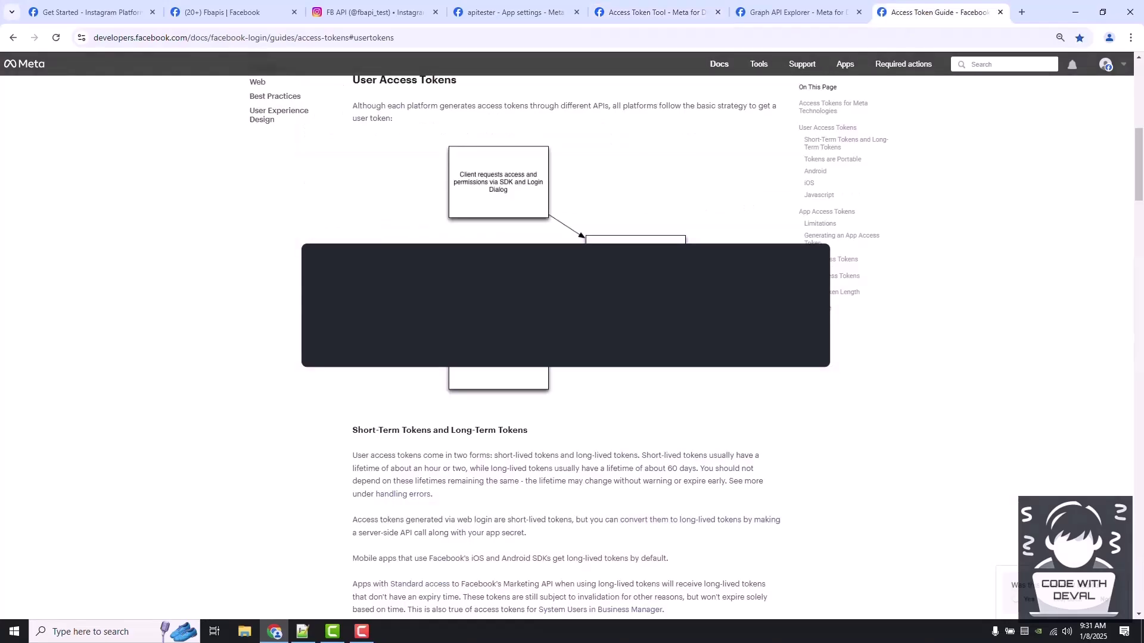
scroll(529, 319, down, 2)
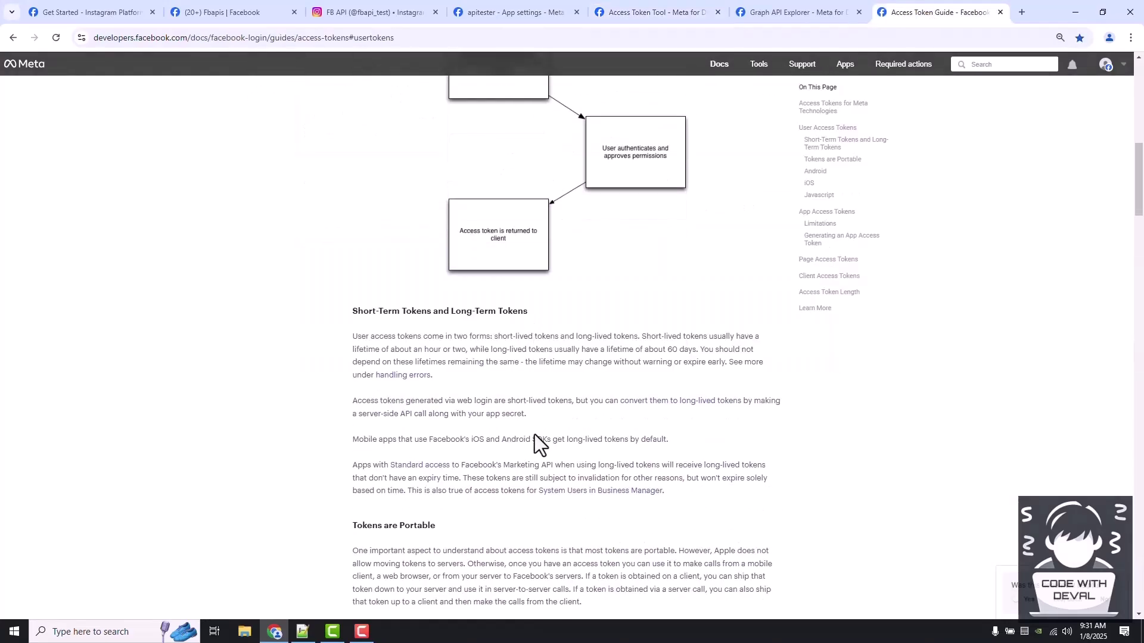
scroll(537, 412, up, 5)
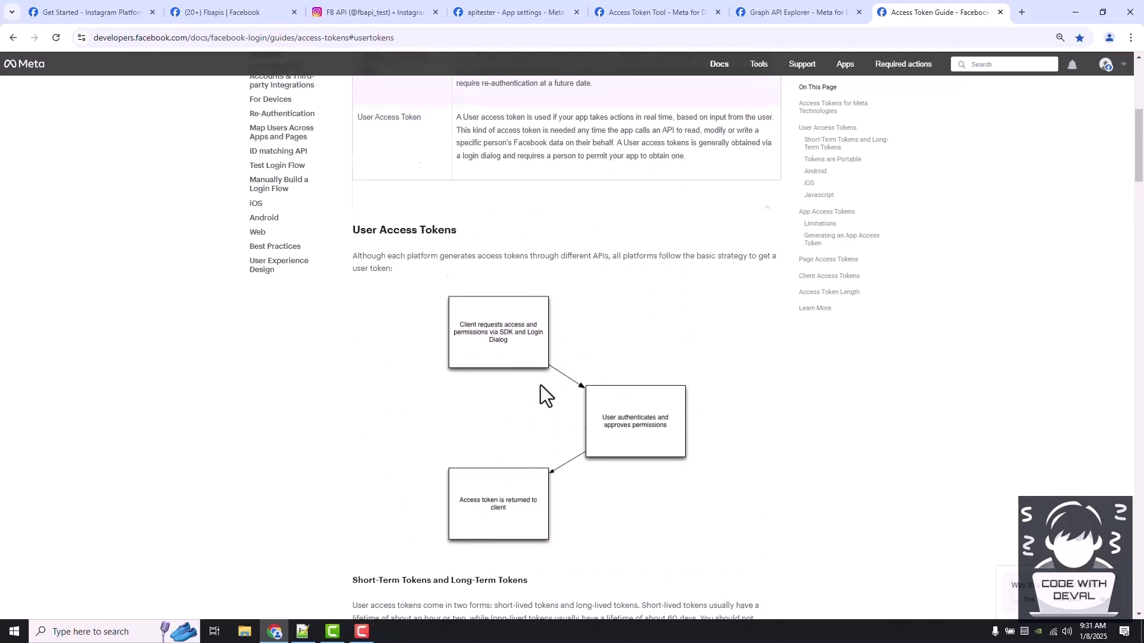
scroll(541, 385, up, 3)
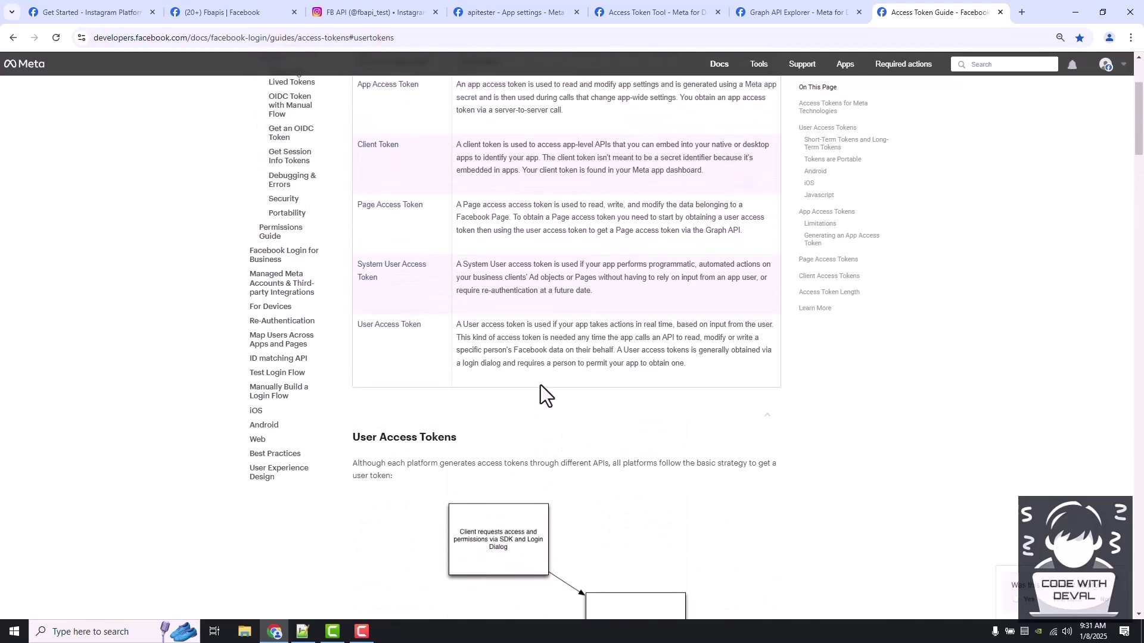
scroll(541, 385, down, 10)
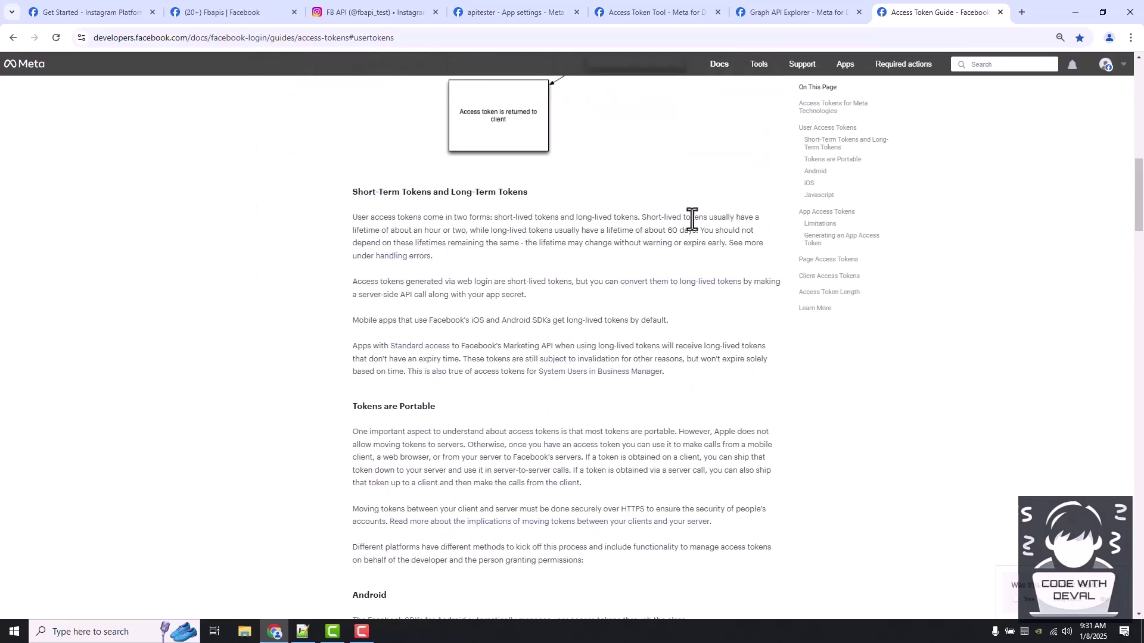
drag(642, 218, 437, 229)
click(490, 230)
drag(522, 231, 565, 232)
click(633, 231)
double_click(685, 231)
click(672, 232)
double_click(685, 231)
double_click(656, 231)
click(681, 232)
double_click(683, 232)
click(303, 632)
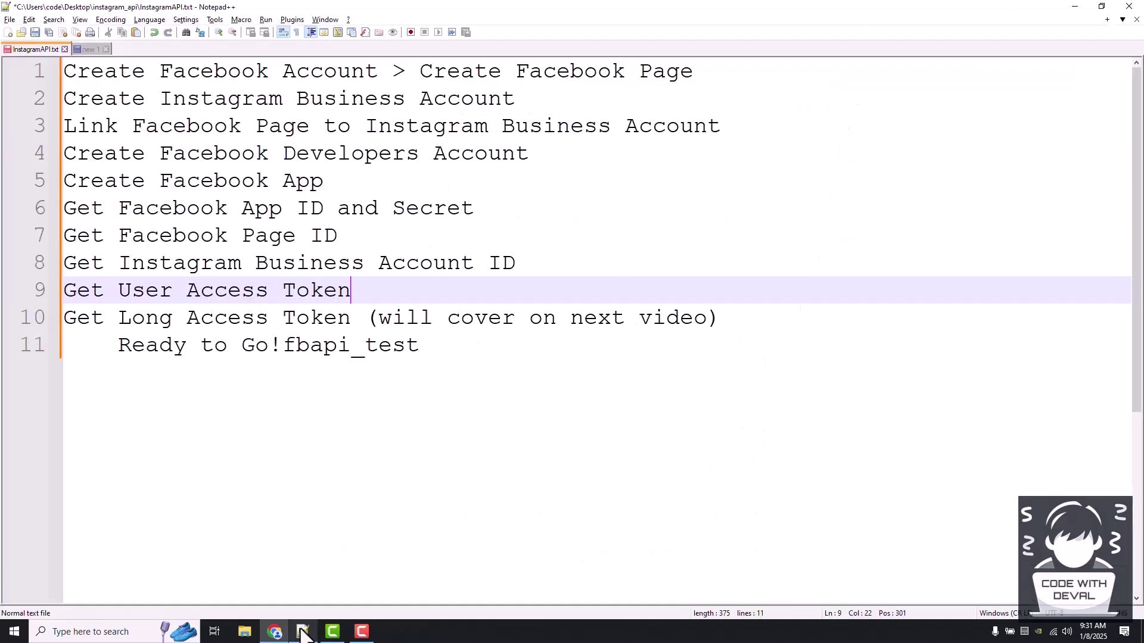
double_click(229, 322)
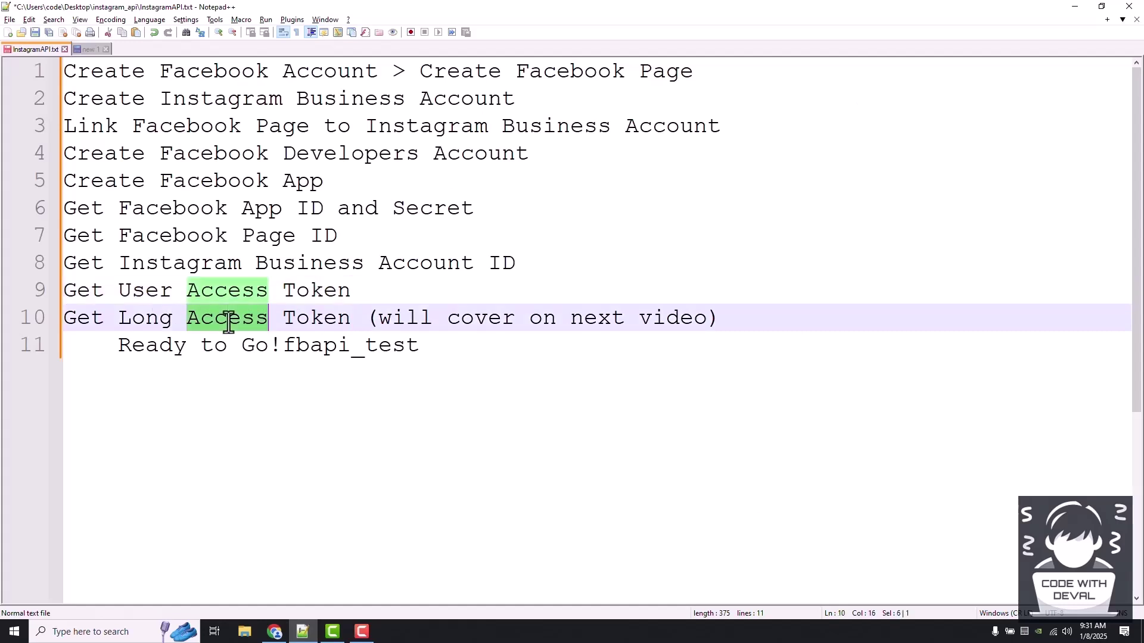
click(156, 292)
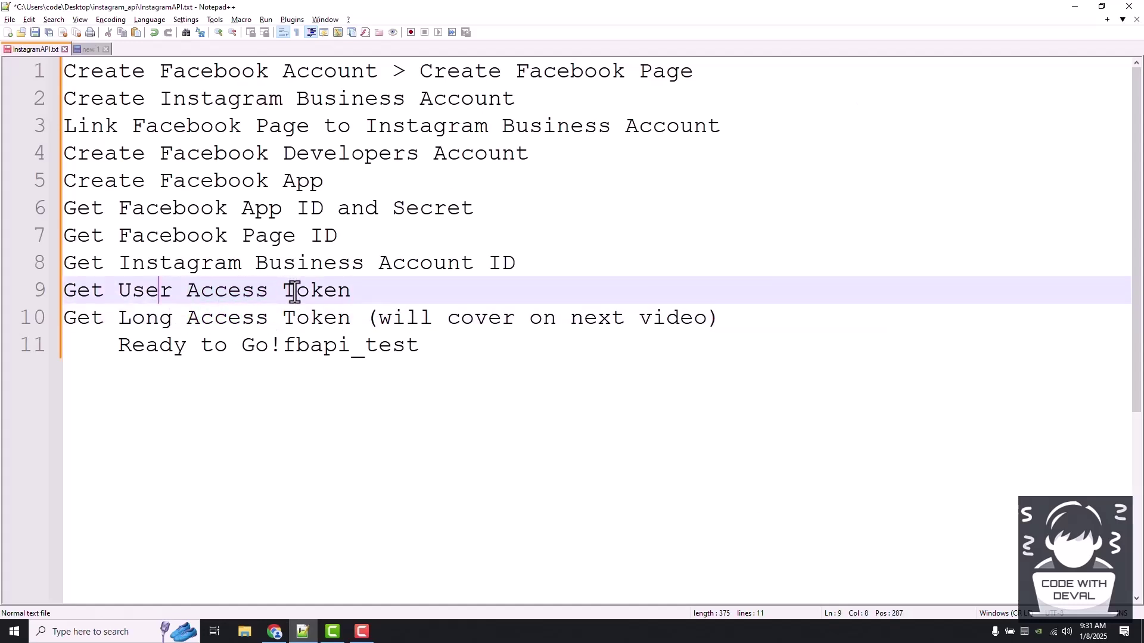